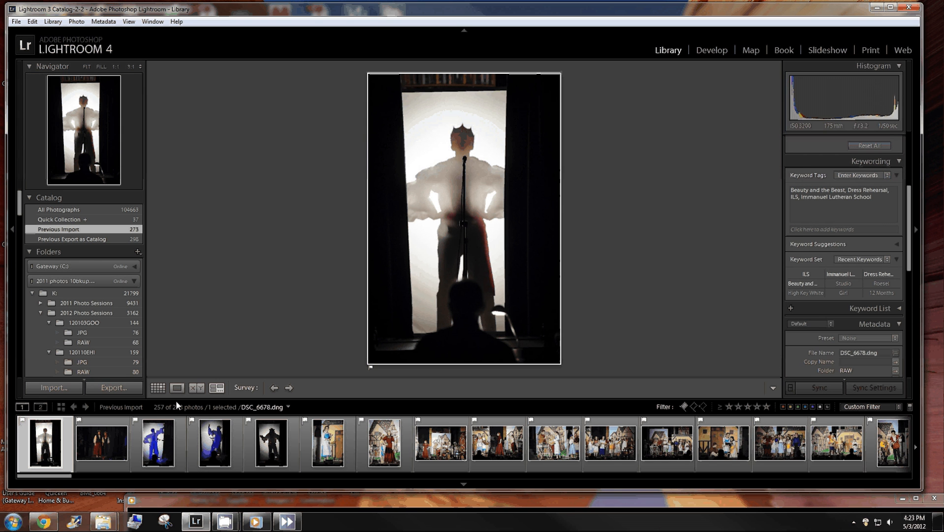
# Show the imported photos as a thumbnail grid, select DSC_6724 and check it in the Develop module before returning to the Library.
pyautogui.click(159, 389)
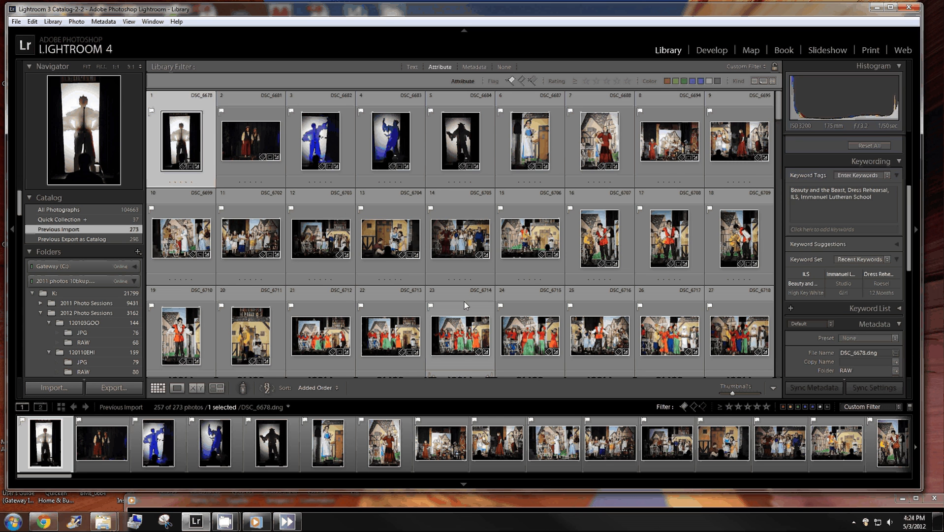
pyautogui.scroll(-2, 464, 301)
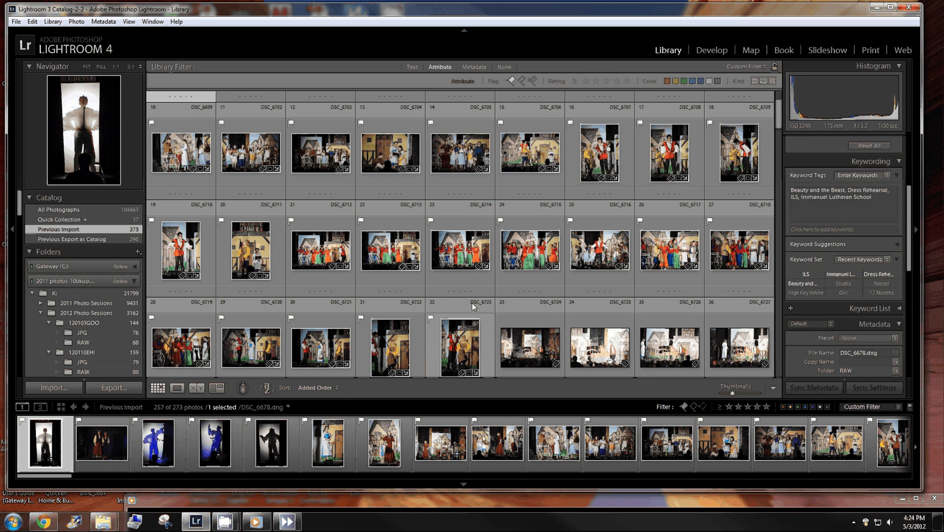
pyautogui.scroll(-2, 472, 306)
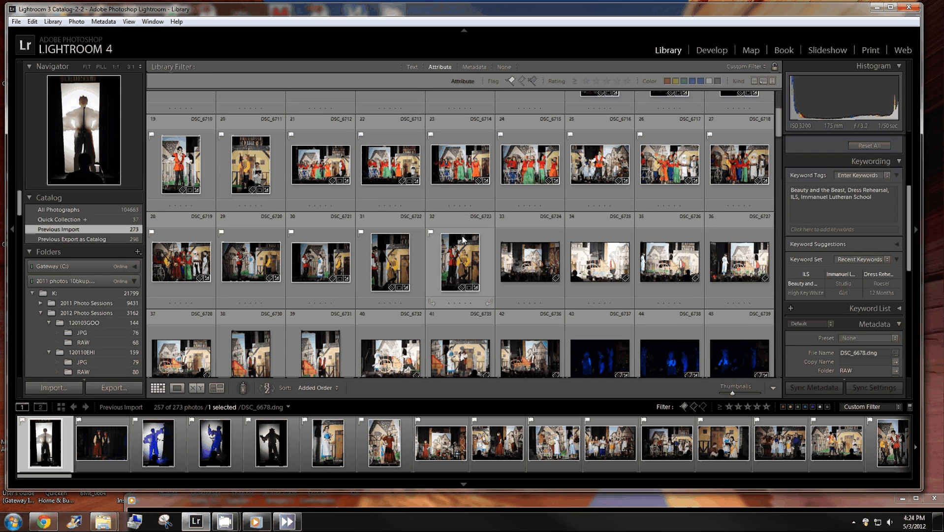
pyautogui.click(517, 232)
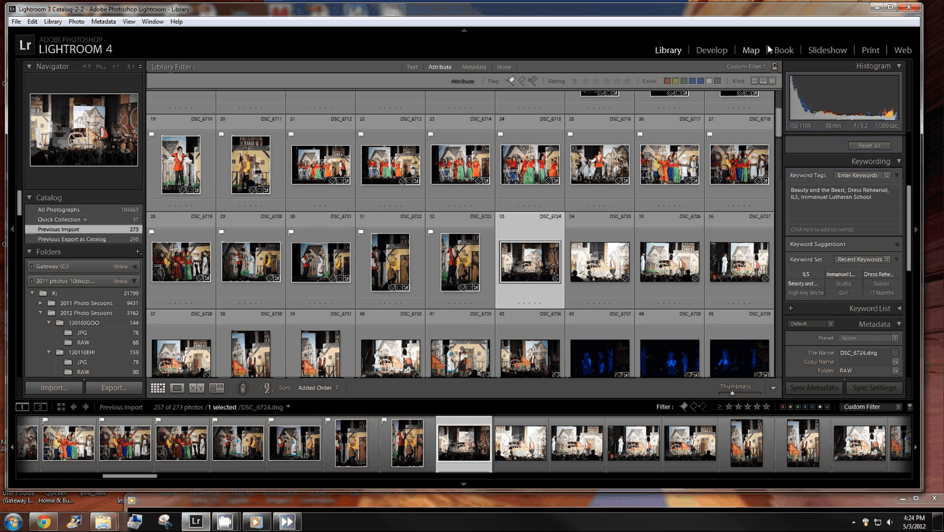
pyautogui.click(708, 52)
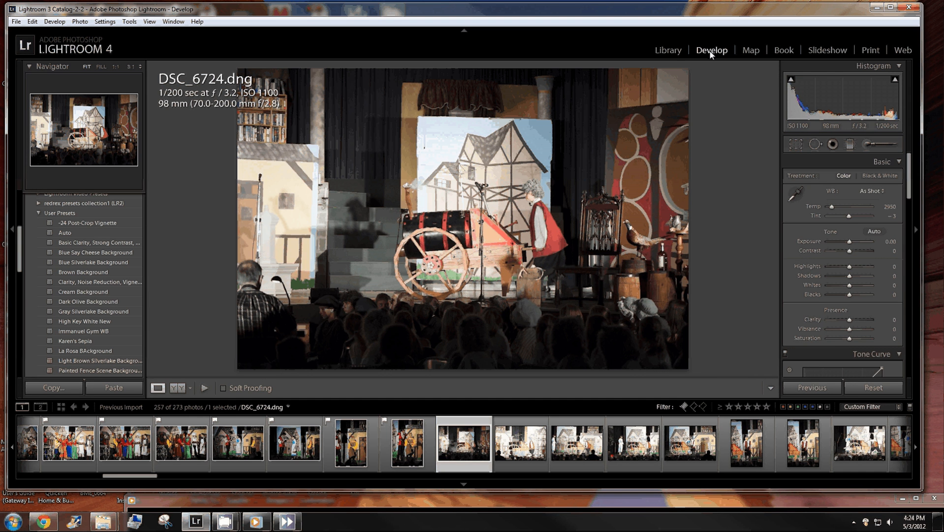
pyautogui.click(671, 51)
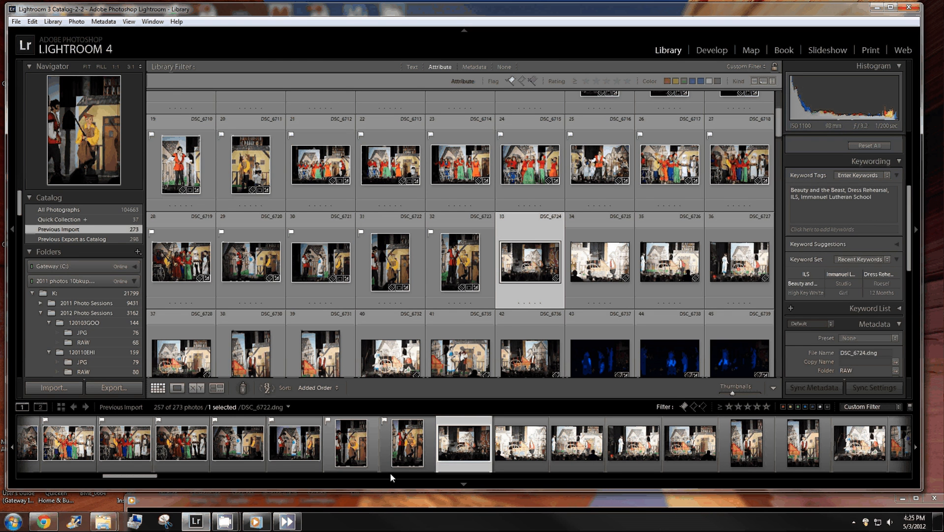
# Select the photos from DSC_6724 through DSC_6736 in the grid and open them in Loupe view.
pyautogui.scroll(-2, 537, 255)
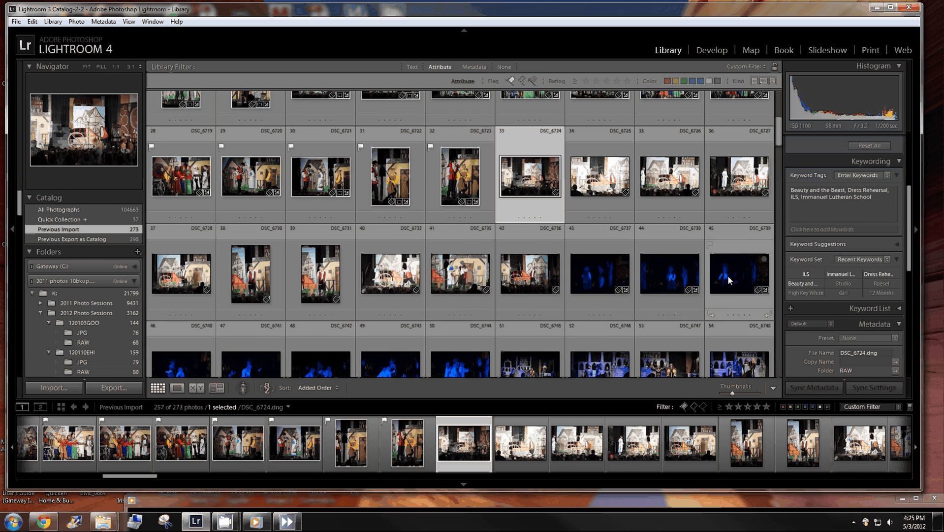
pyautogui.scroll(-2, 594, 302)
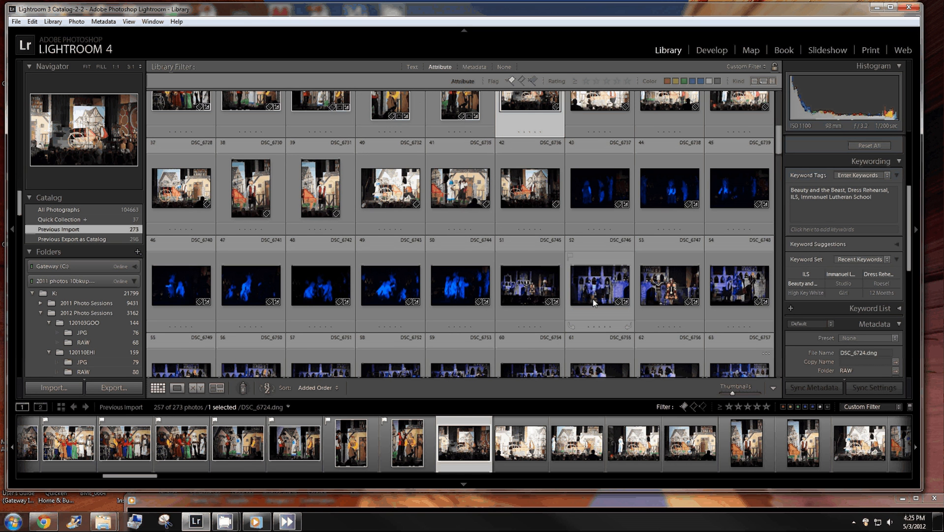
pyautogui.scroll(2, 522, 138)
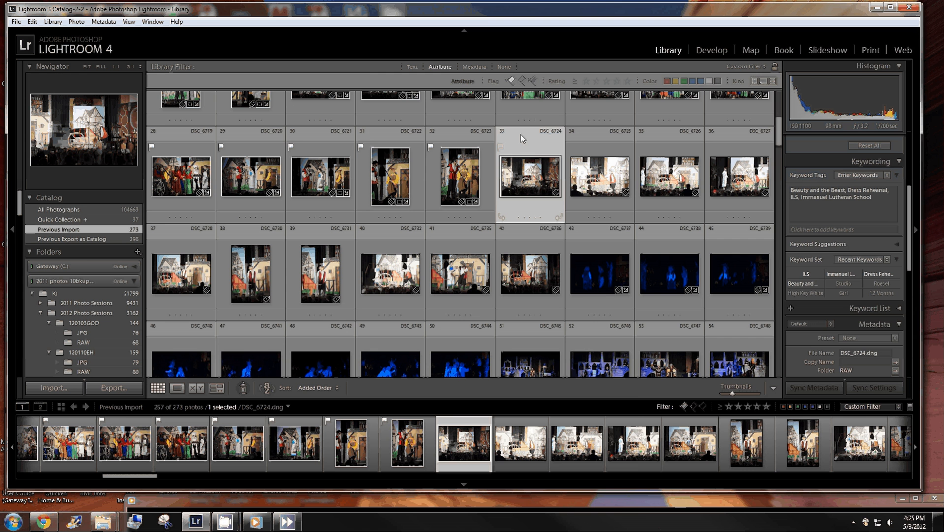
pyautogui.click(512, 139)
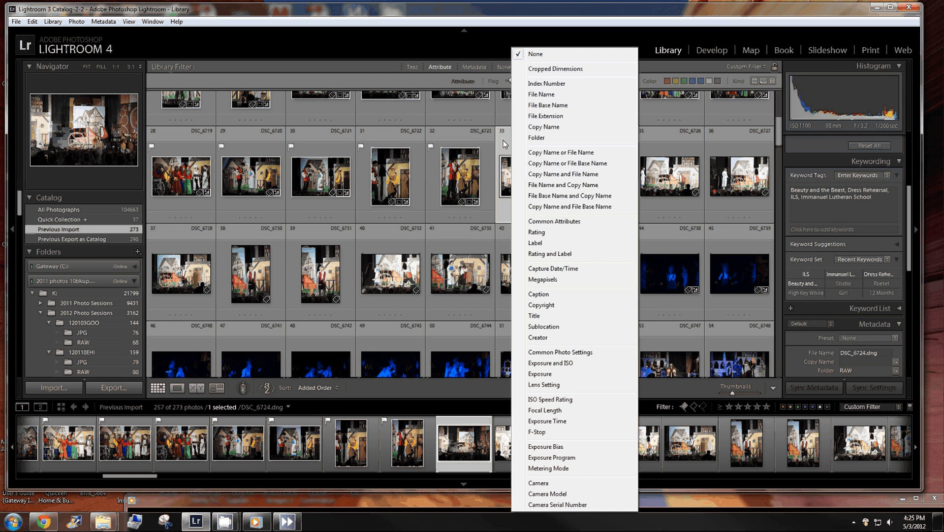
pyautogui.click(509, 189)
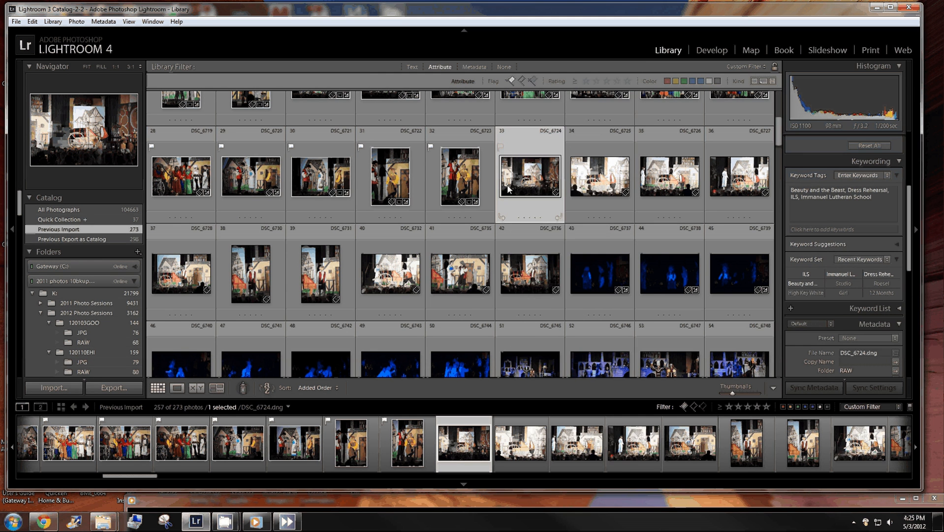
pyautogui.keyDown('shift'); pyautogui.click(521, 274); pyautogui.keyUp('shift')
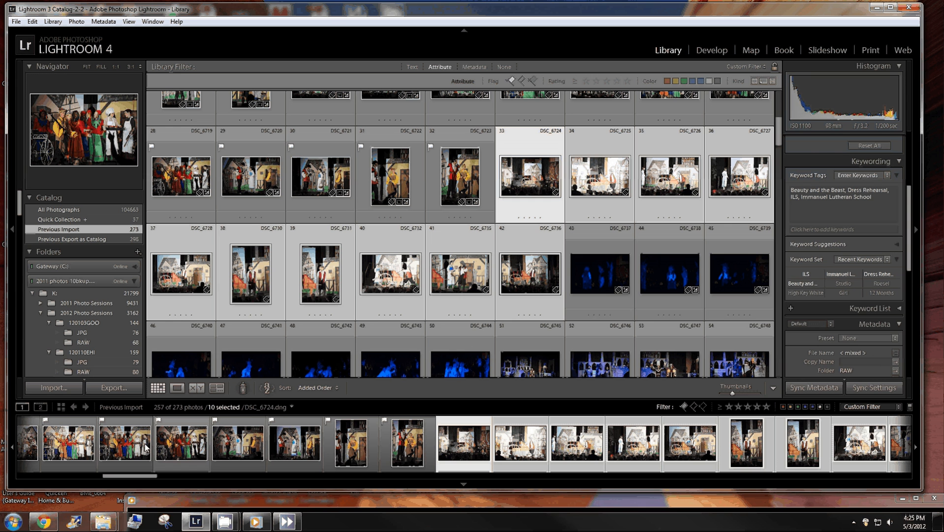
pyautogui.click(177, 388)
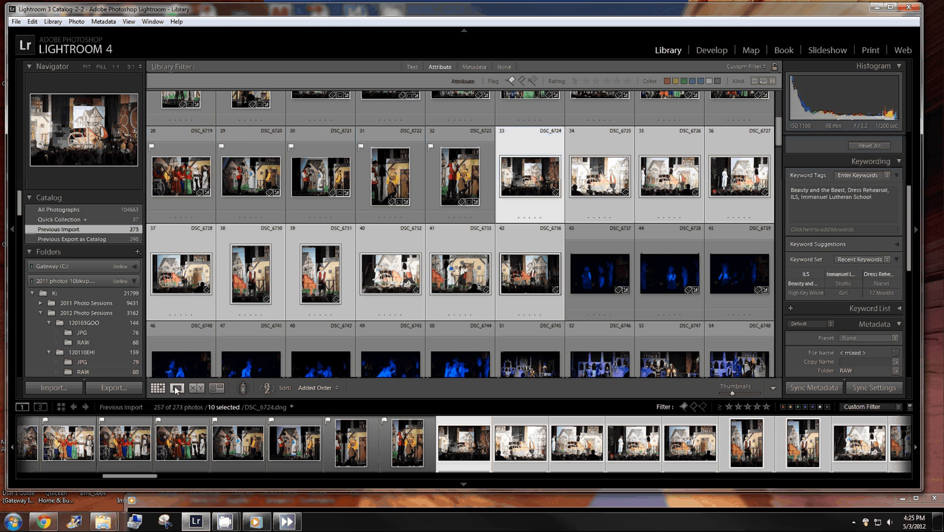
pyautogui.click(175, 389)
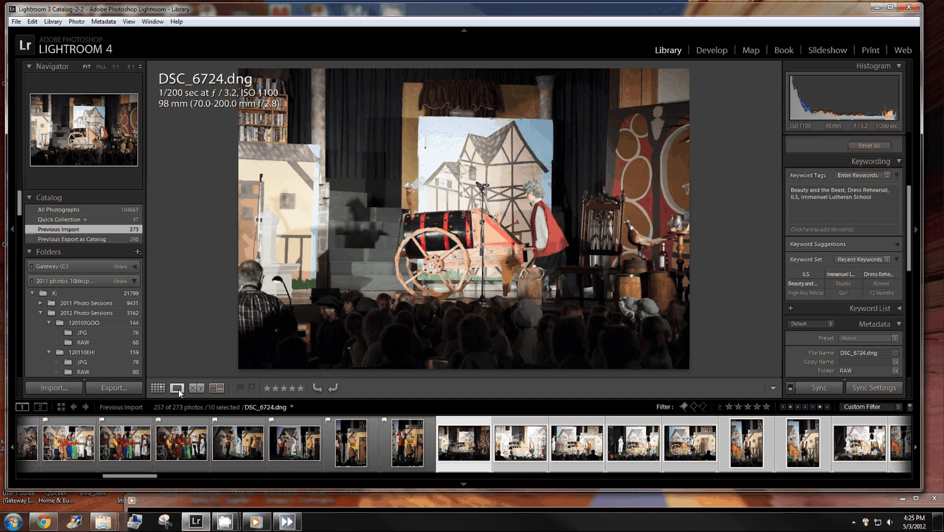
# Narrow the selection to DSC_6724 alone, and flag DSC_6724 and DSC_6725 as picks.
pyautogui.click(443, 469)
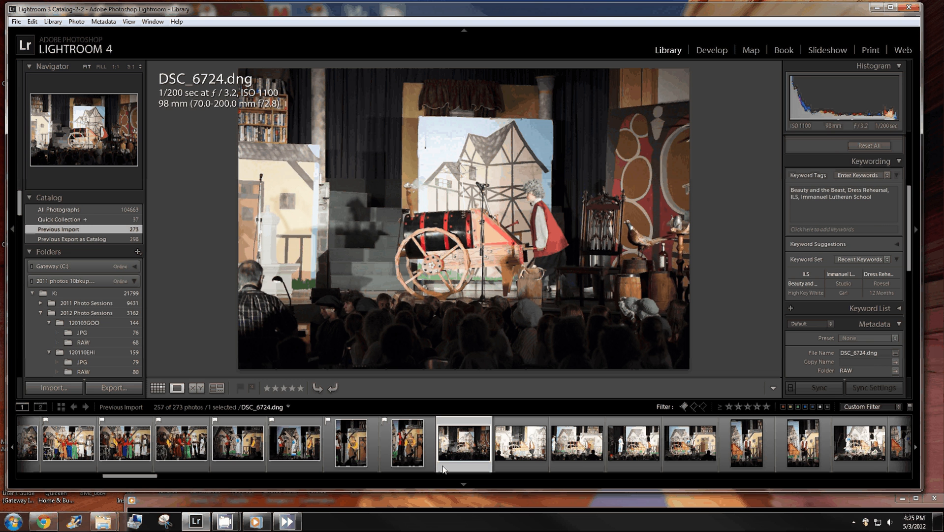
pyautogui.press('Right')
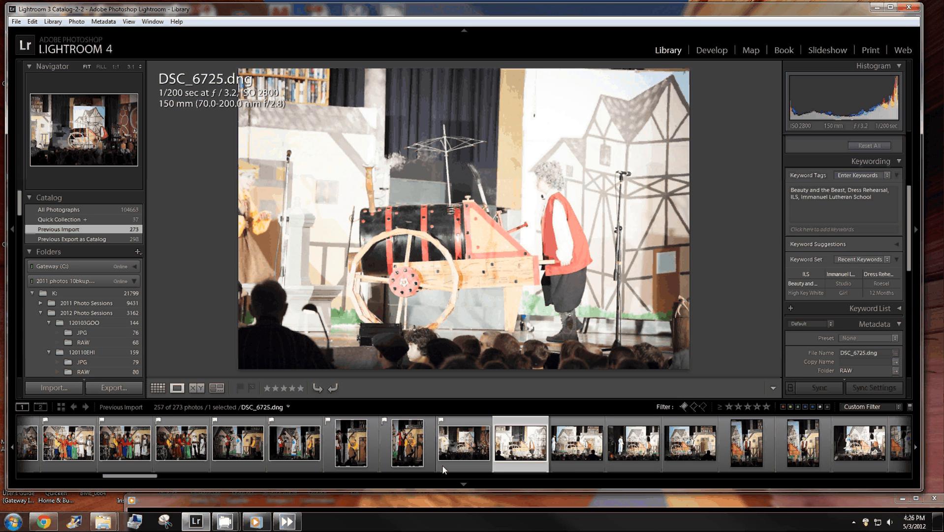
pyautogui.press('p')
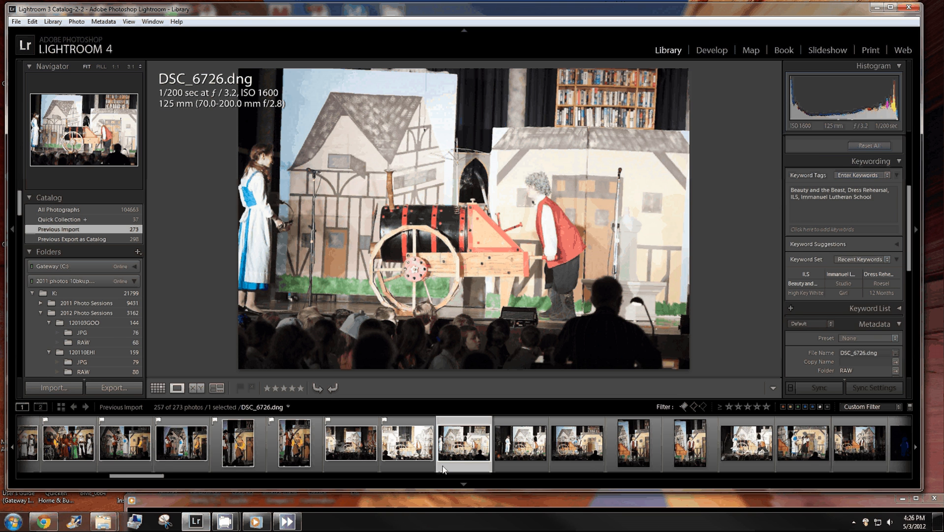
# Clear the flag filter so all photos of the import are listed, and select DSC_6725 again.
pyautogui.click(685, 406)
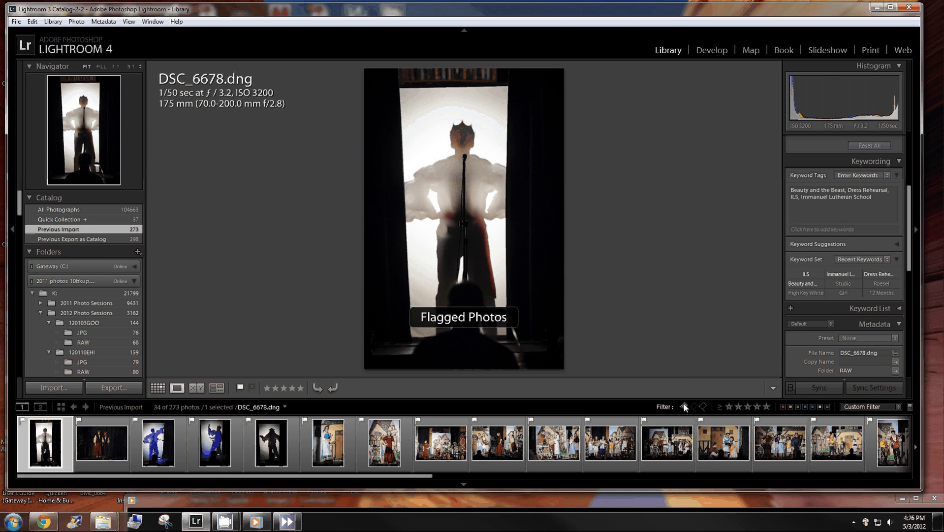
pyautogui.click(684, 406)
pyautogui.click(231, 476)
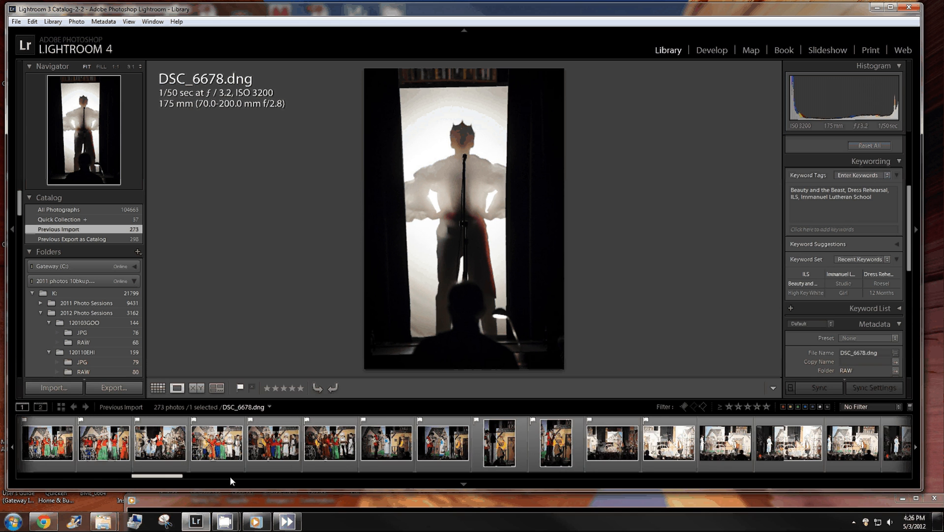
pyautogui.click(231, 475)
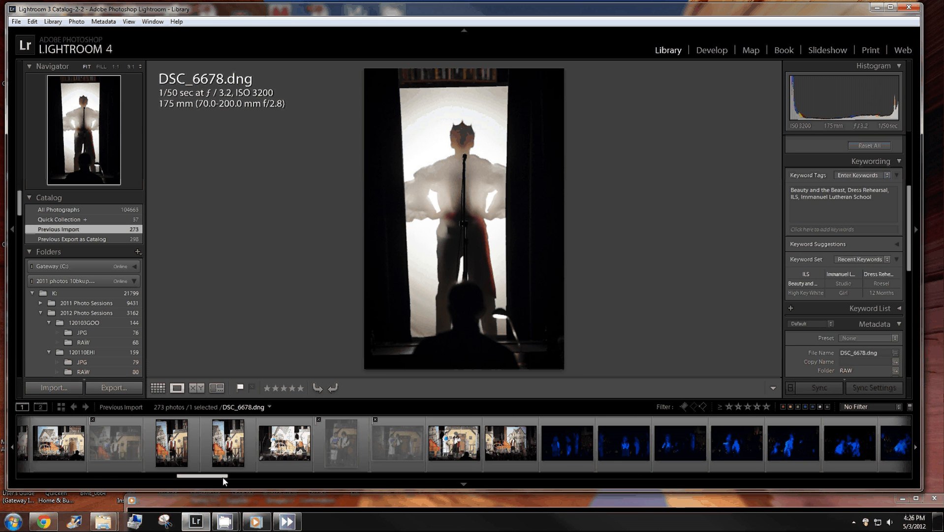
pyautogui.moveTo(223, 476); pyautogui.dragTo(207, 479)
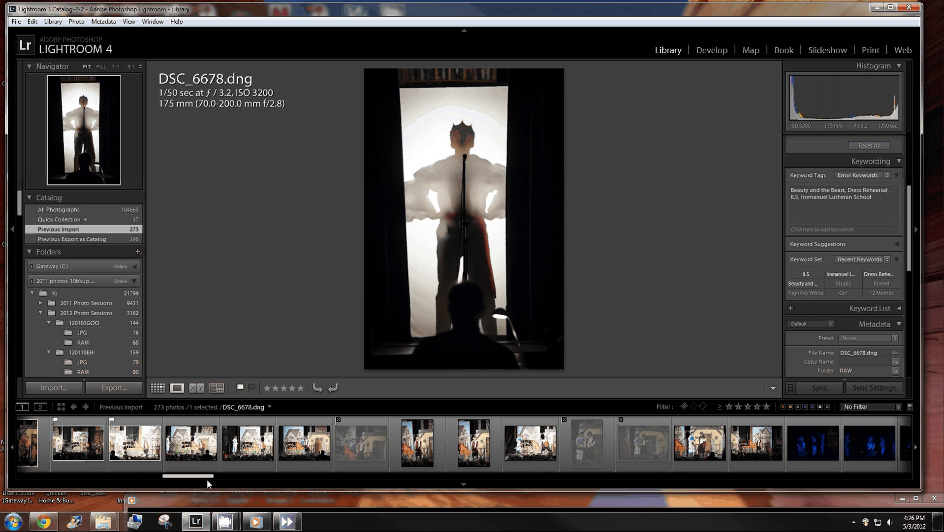
pyautogui.click(156, 466)
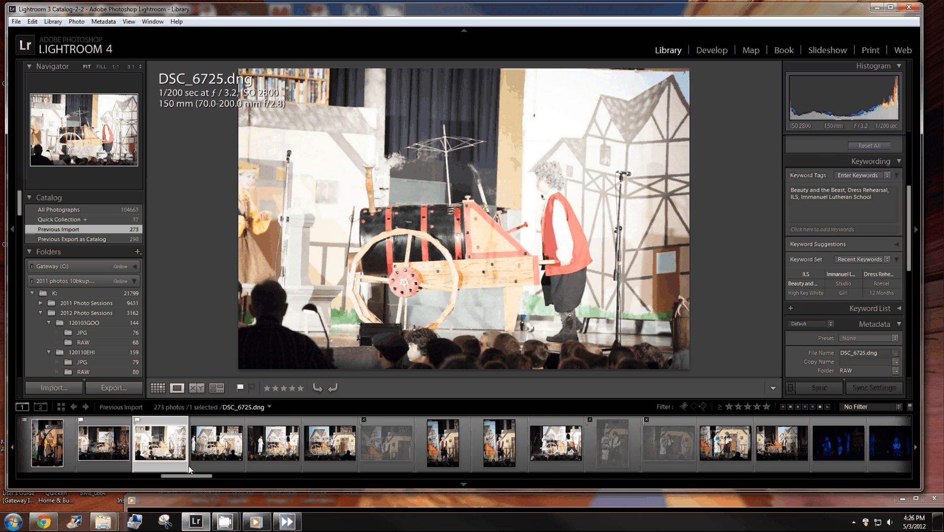
# Go through the photos following DSC_6725 and mark DSC_6726 and DSC_6727 as rejected.
pyautogui.press('Right')
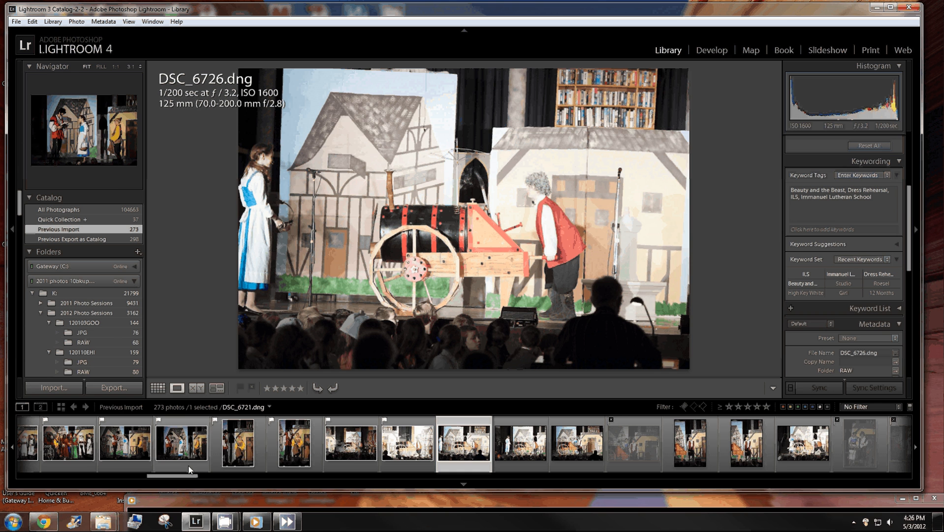
pyautogui.press('Right')
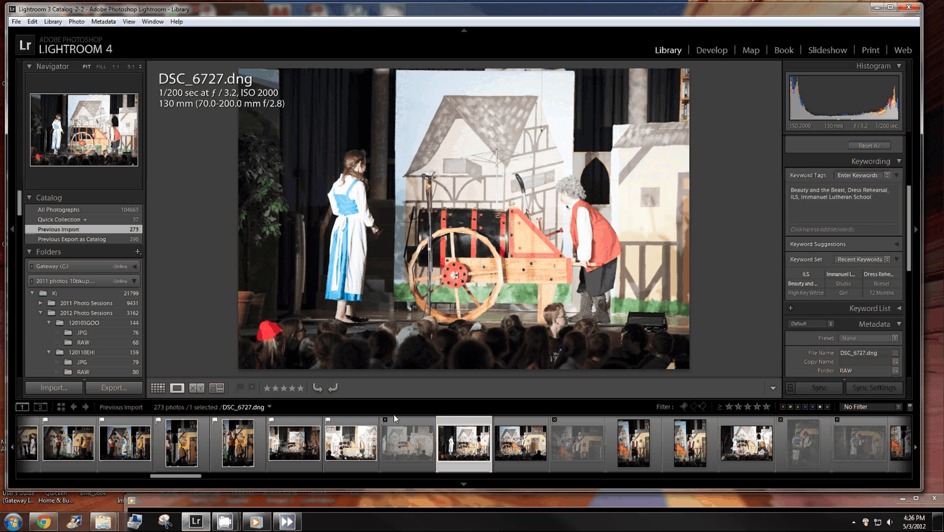
pyautogui.press('Left')
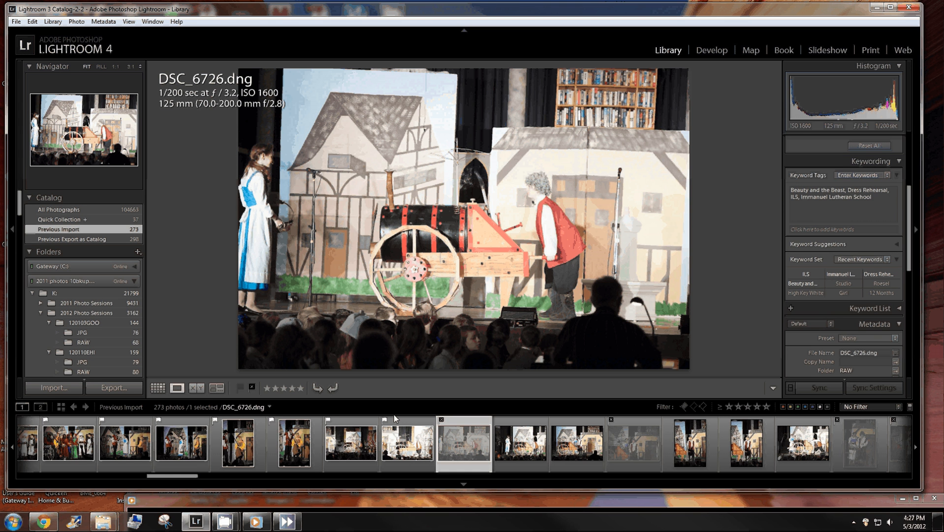
pyautogui.press('x')
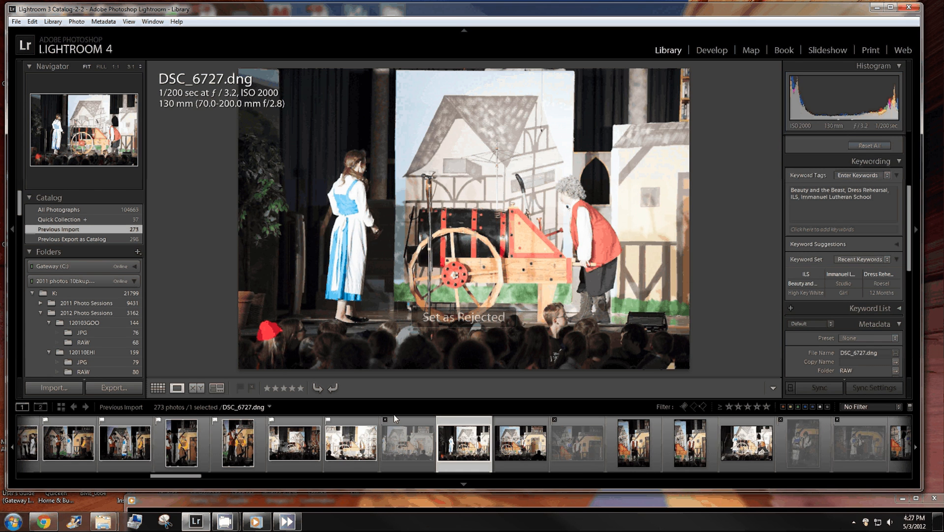
pyautogui.press('x')
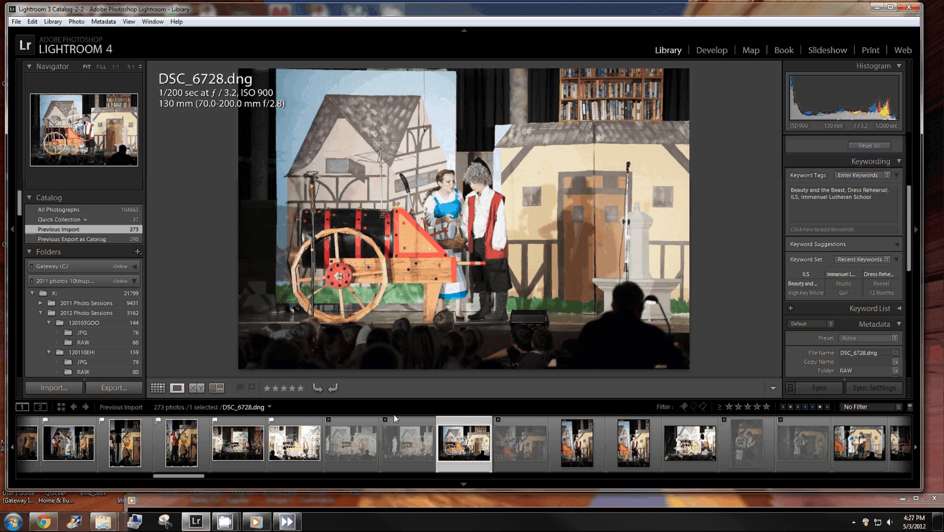
# Flag DSC_6728, DSC_6730 and DSC_6731 as picks and mark DSC_6729 as rejected.
pyautogui.press('p')
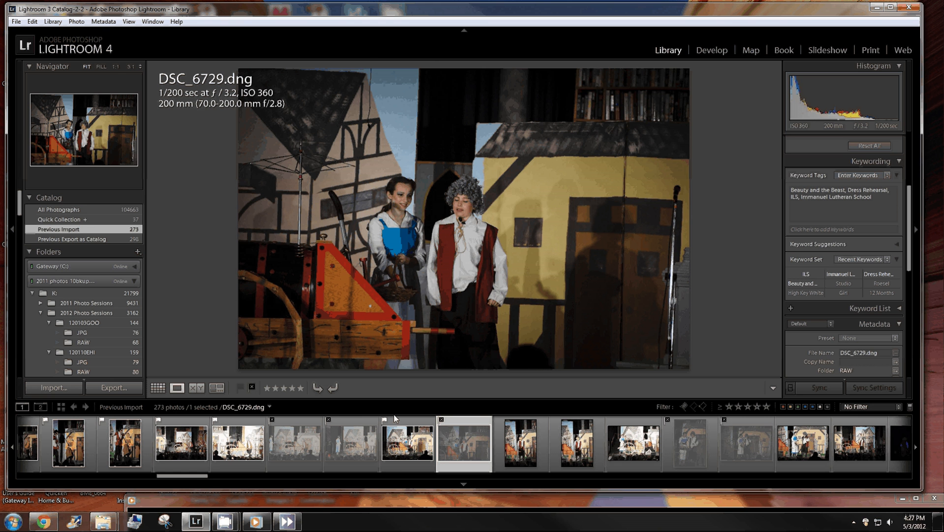
pyautogui.press('x')
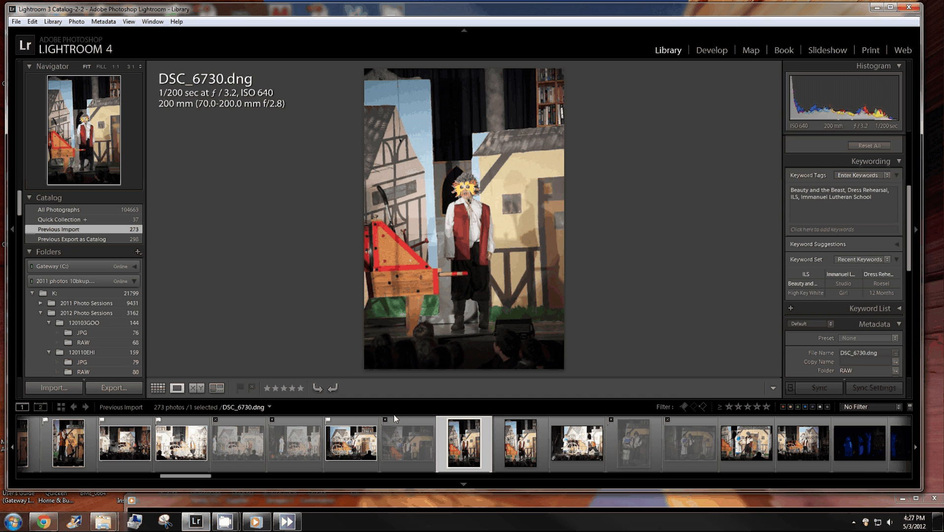
pyautogui.press('p')
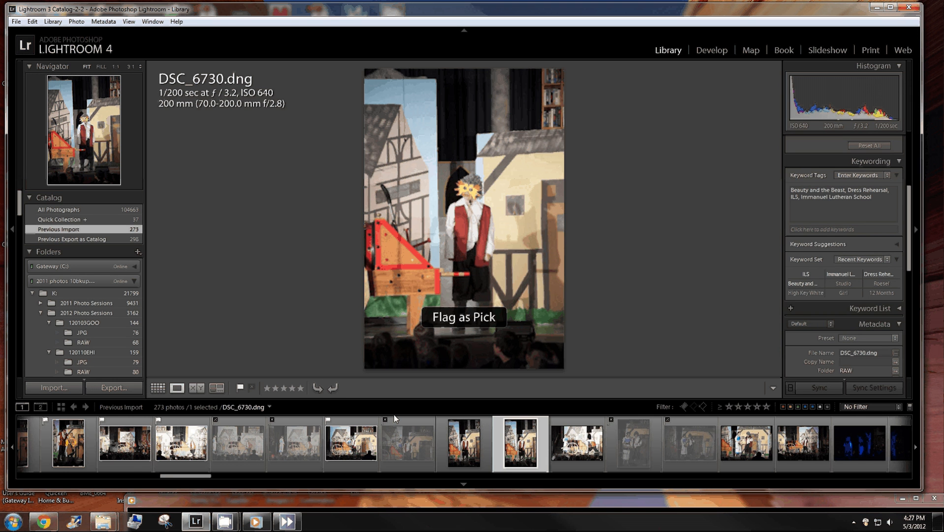
pyautogui.press('p')
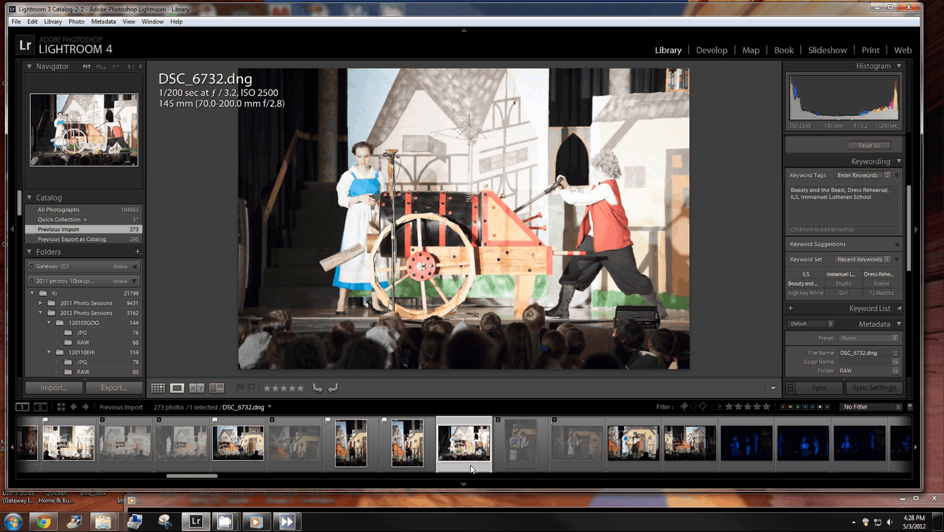
# Flag DSC_6732 and DSC_6735 as picks and reject DSC_6733 and DSC_6734, advancing to the next photo after each.
pyautogui.hotkey('shift', 'p')
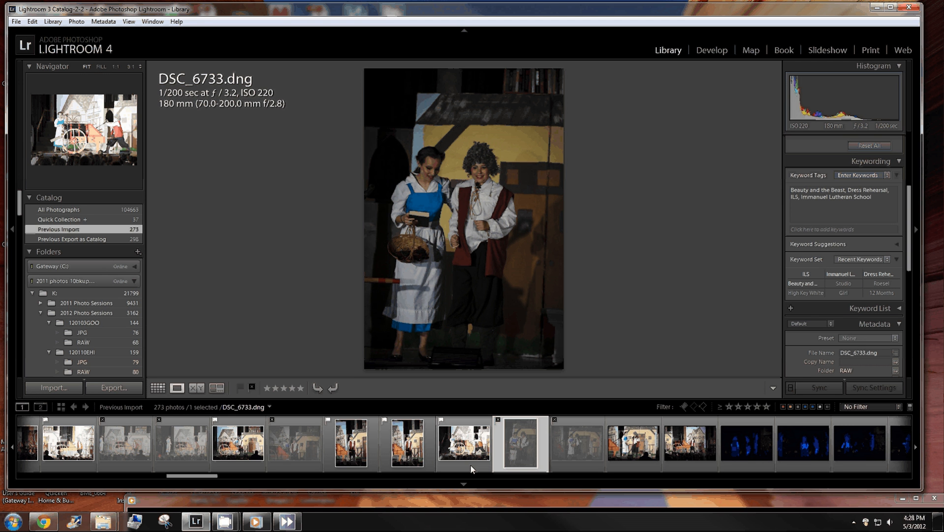
pyautogui.hotkey('shift', 'x')
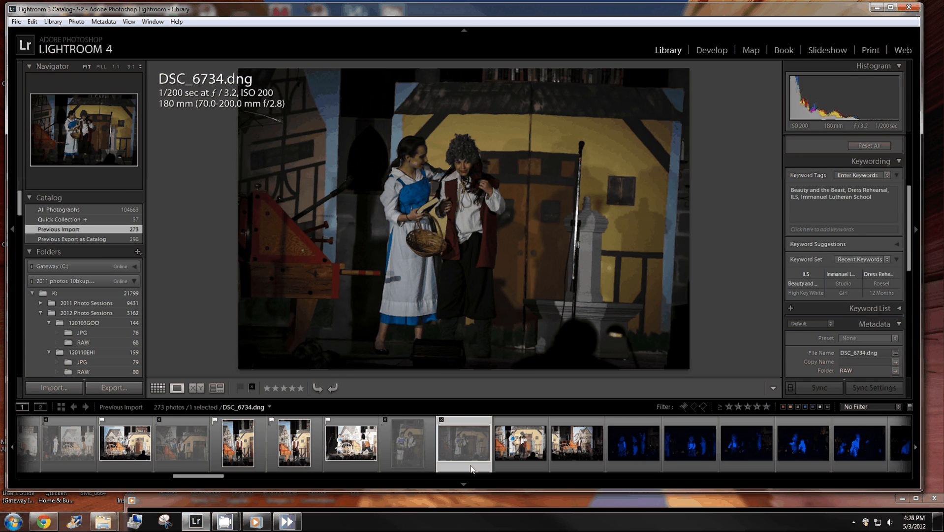
pyautogui.hotkey('shift', 'x')
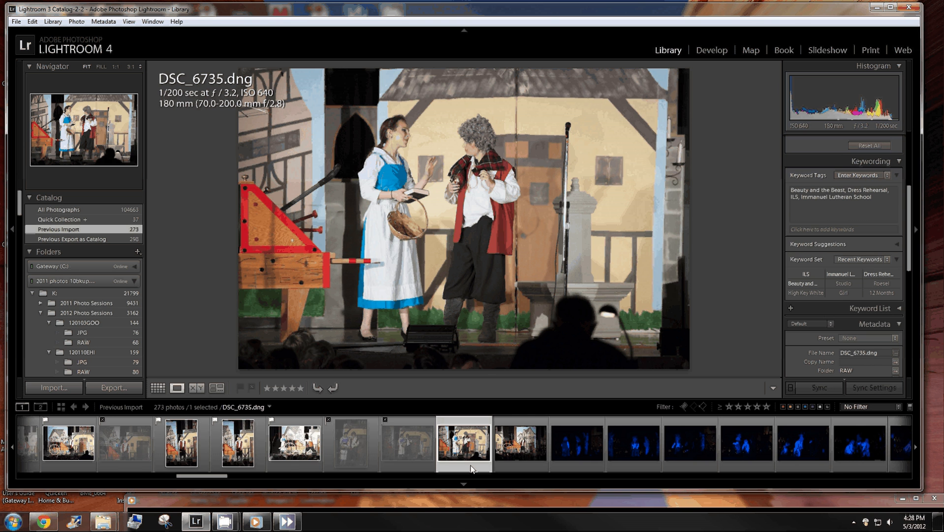
pyautogui.hotkey('shift', 'p')
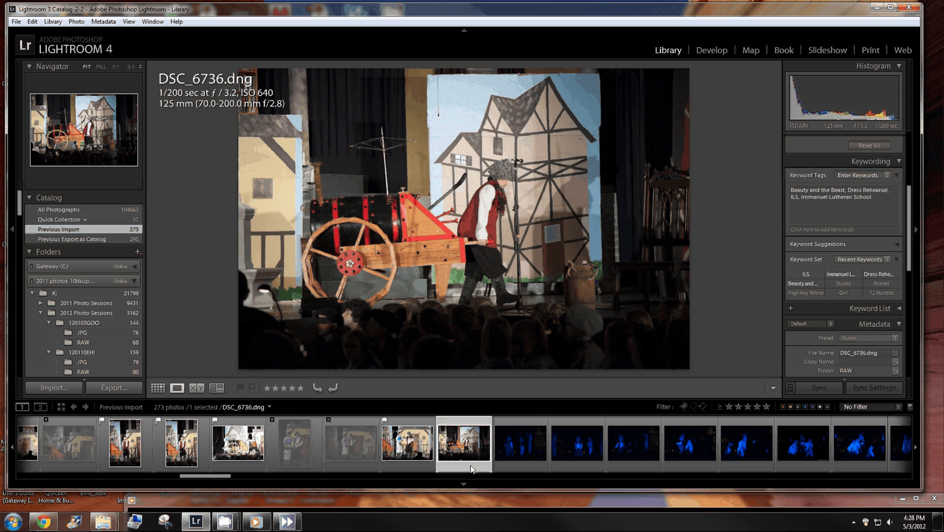
# Flag DSC_6736 as a pick, and go back to the earlier photo DSC_6724.
pyautogui.press('Right')
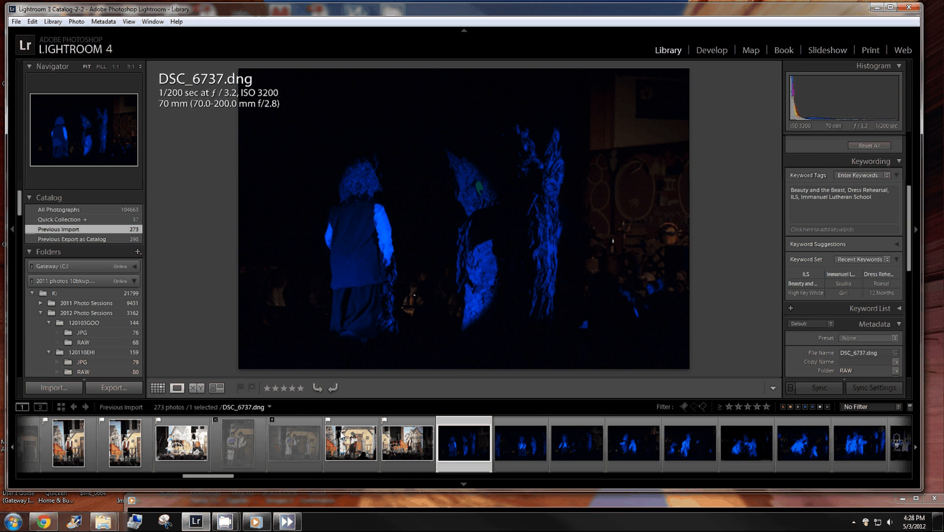
pyautogui.moveTo(214, 475); pyautogui.dragTo(193, 475)
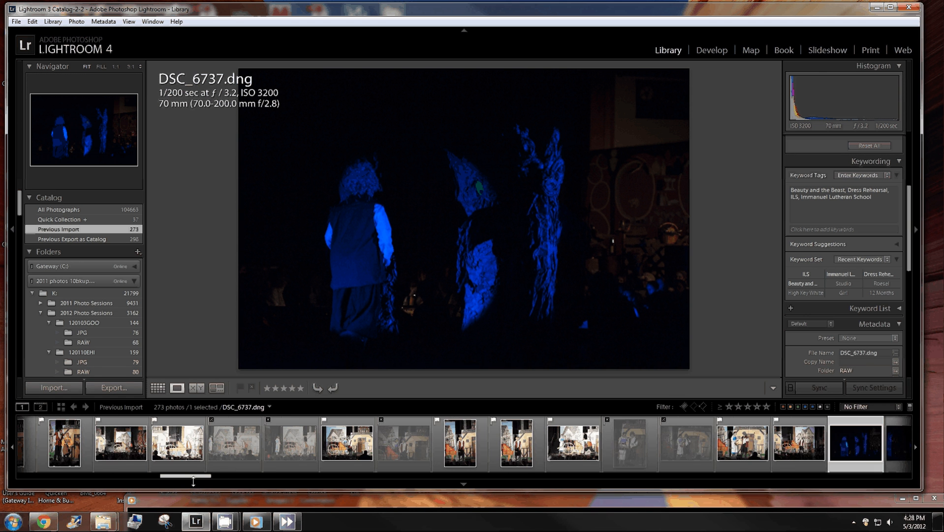
pyautogui.click(164, 421)
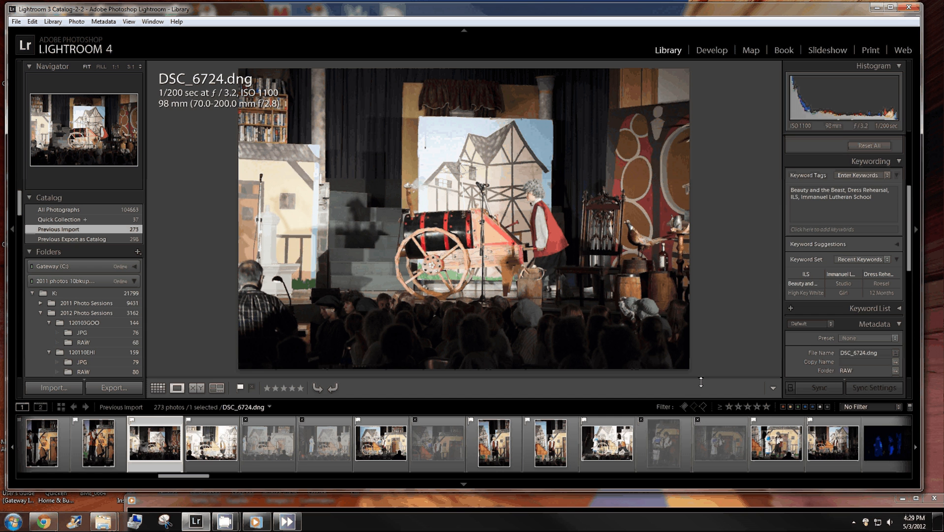
# Filter the import to show both flagged and unflagged photos, hiding the rejected ones.
pyautogui.click(683, 407)
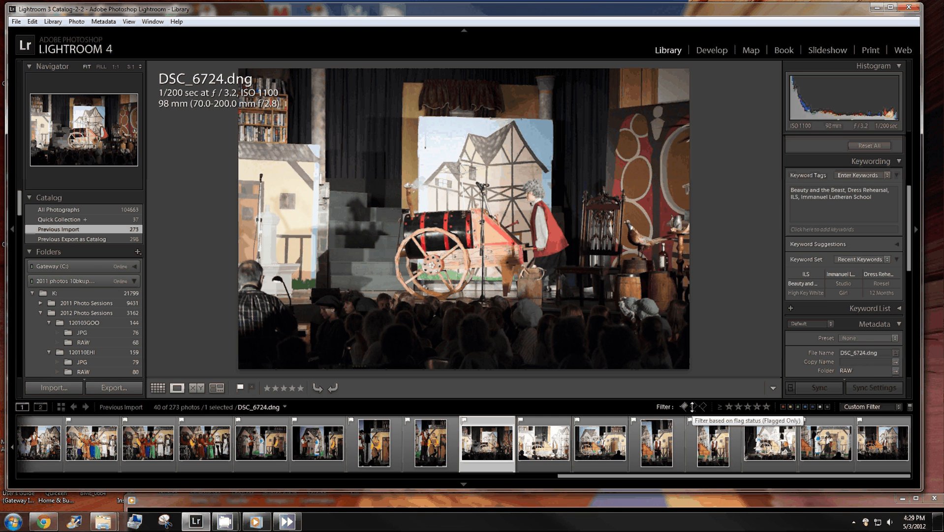
pyautogui.click(692, 407)
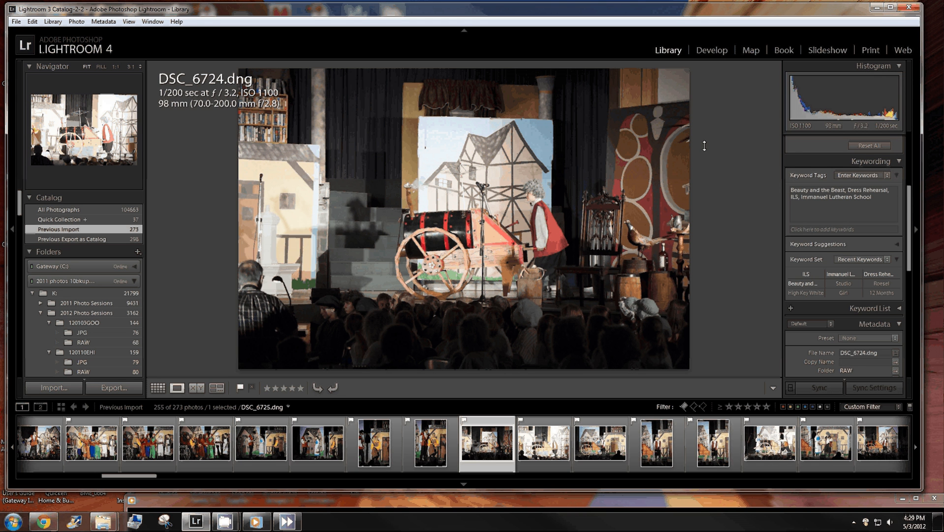
# Open DSC_6724 in Develop and crop it at the original aspect ratio around the cart and the actor, trimming the edges and audience.
pyautogui.press('d')
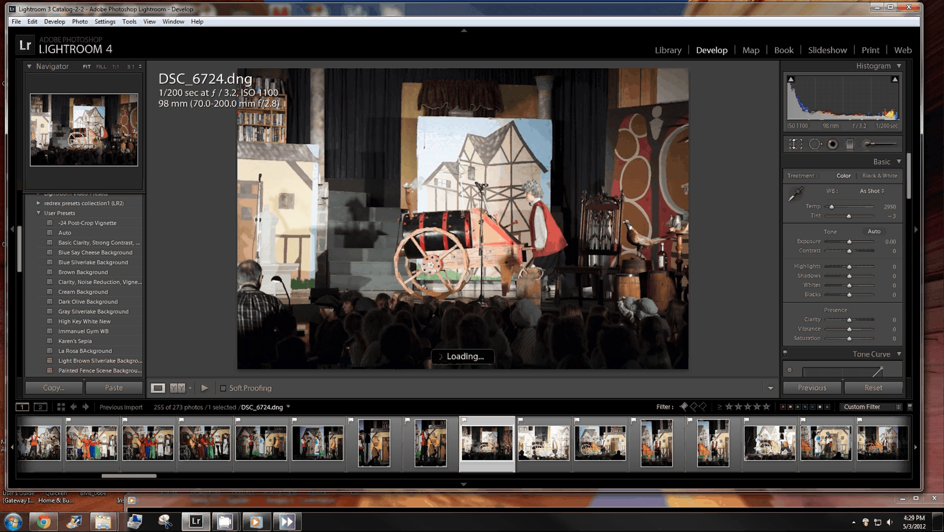
pyautogui.click(796, 144)
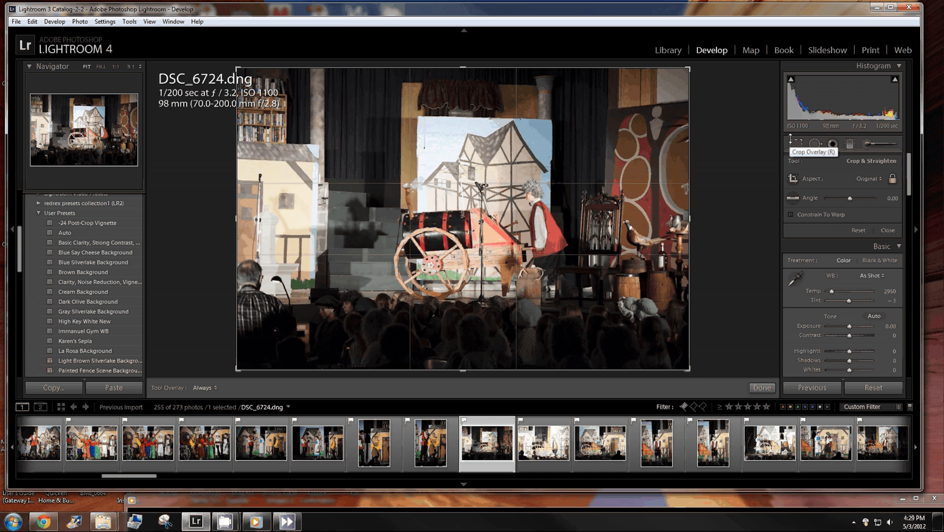
pyautogui.click(791, 141)
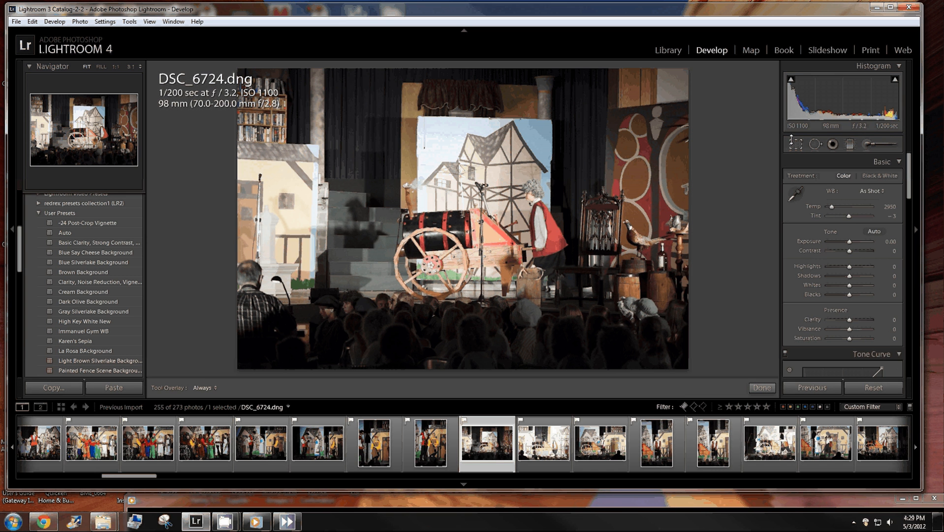
pyautogui.click(791, 140)
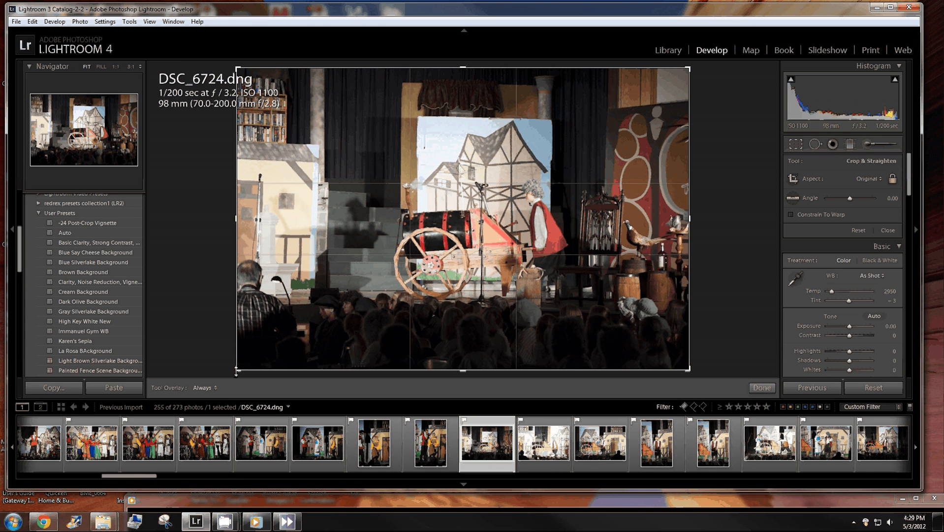
pyautogui.moveTo(236, 371); pyautogui.dragTo(332, 357)
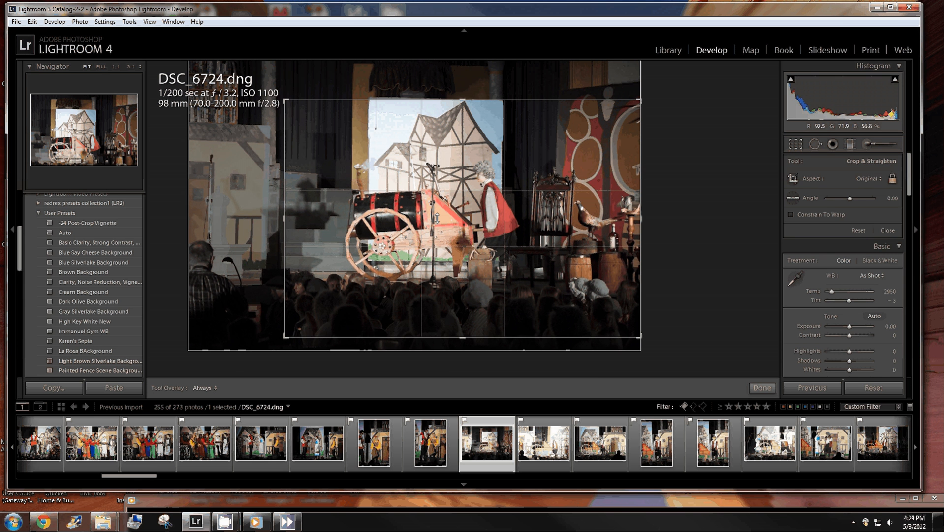
pyautogui.moveTo(436, 217); pyautogui.dragTo(442, 242)
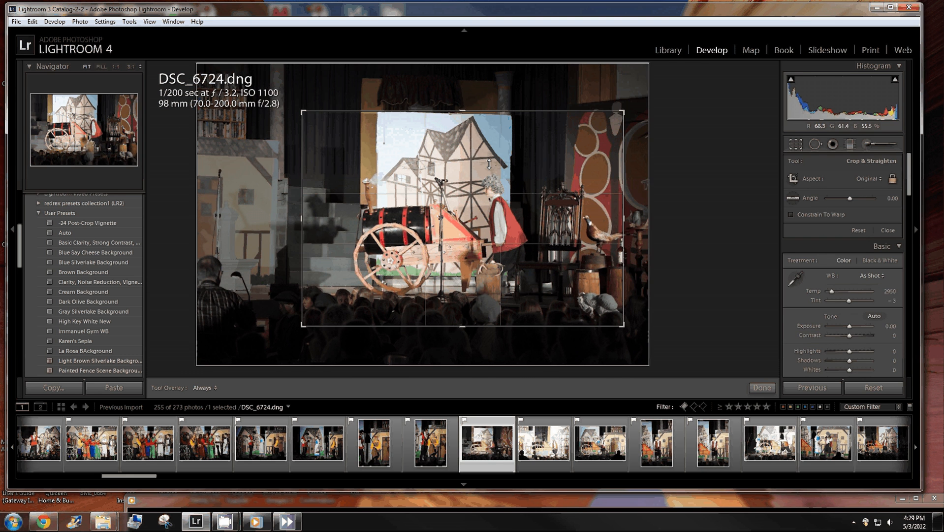
# Skip DSC_6725 and crop DSC_6728 slightly tighter, shifting the frame to trim the audience along the lower edge.
pyautogui.press('Right')
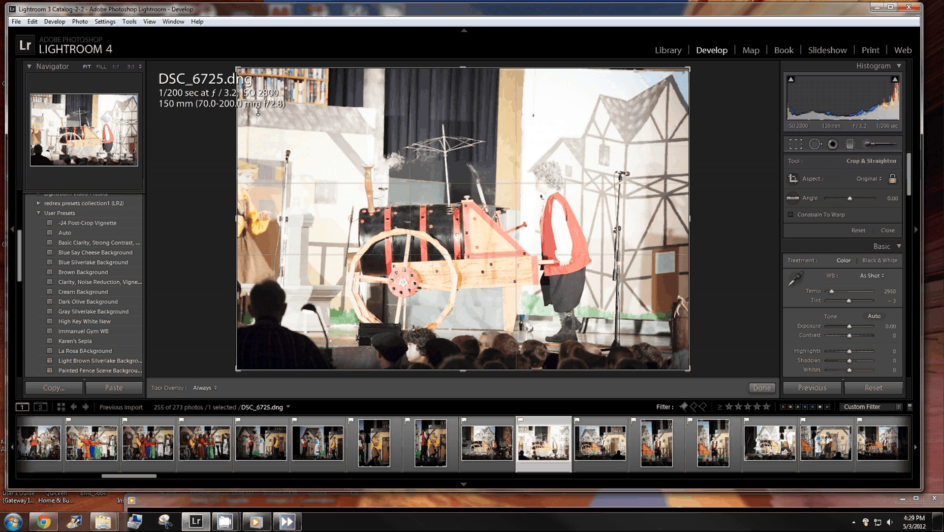
pyautogui.click(588, 460)
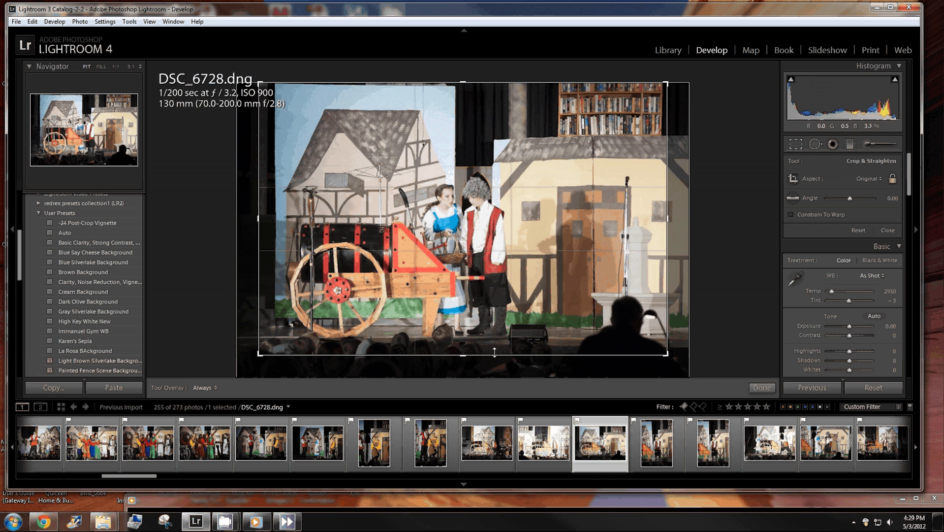
pyautogui.moveTo(499, 281); pyautogui.dragTo(522, 281)
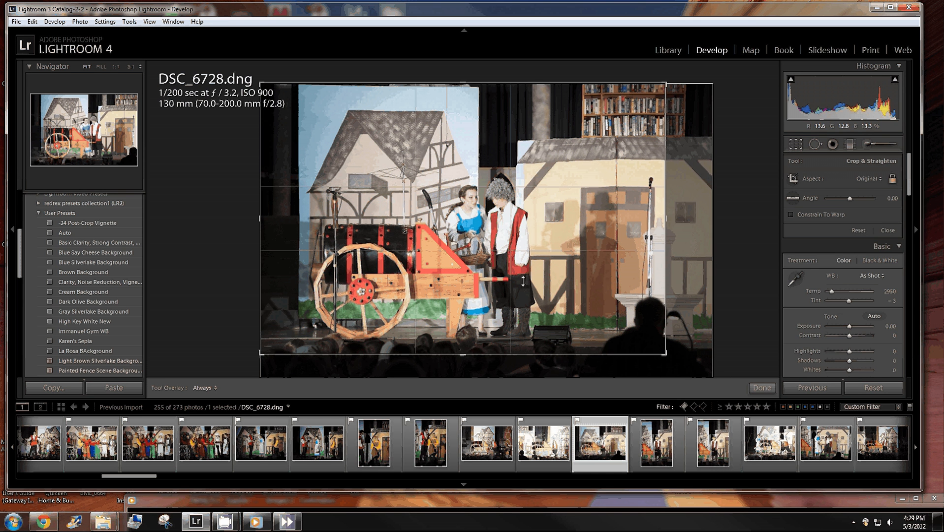
pyautogui.moveTo(628, 281); pyautogui.dragTo(594, 282)
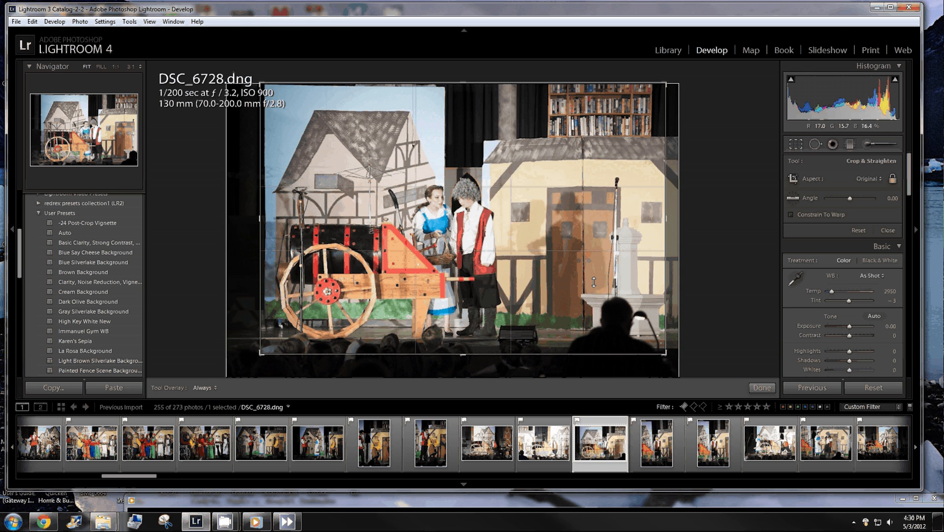
# Try rotating DSC_6730, reset its straightening angle to 0.00 and crop it tighter around the masked actor.
pyautogui.click(661, 442)
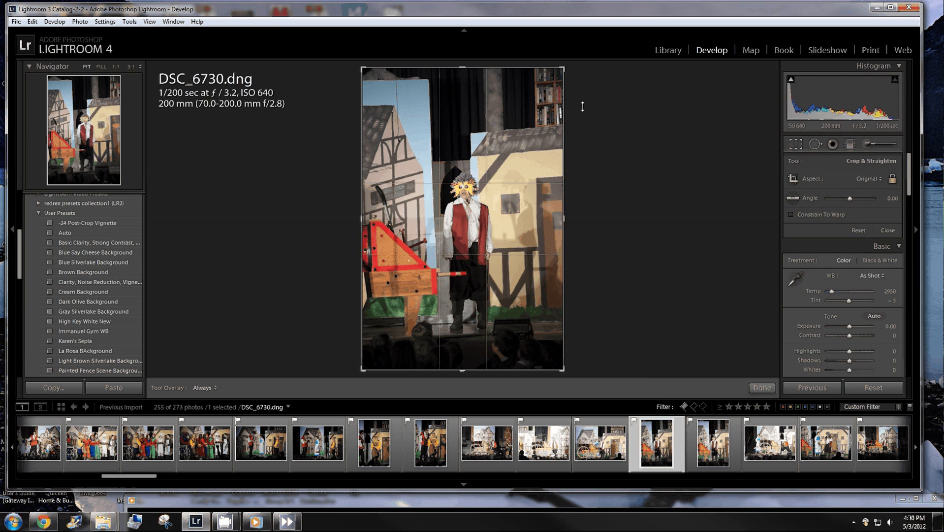
pyautogui.moveTo(583, 107)
pyautogui.mouseDown()
pyautogui.moveTo(583, 84)
pyautogui.moveTo(585, 94)
pyautogui.mouseUp()
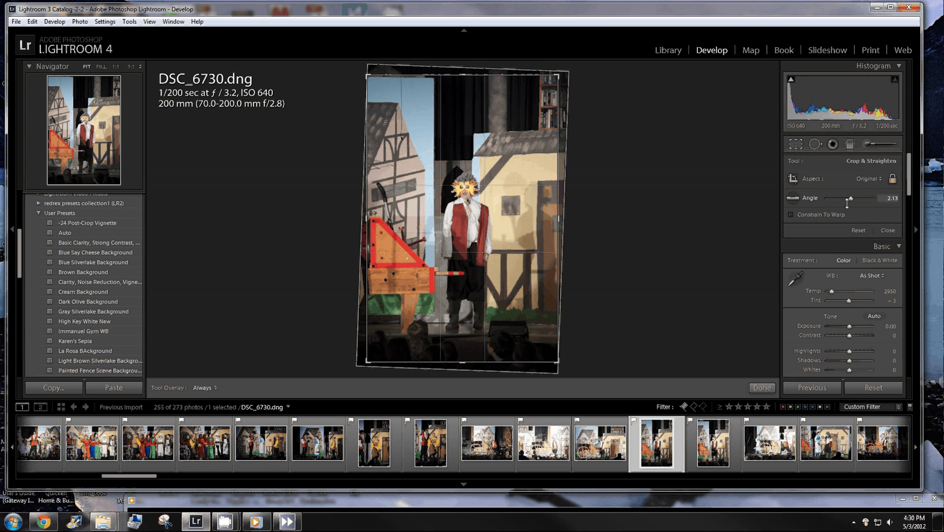
pyautogui.moveTo(847, 201); pyautogui.dragTo(853, 197)
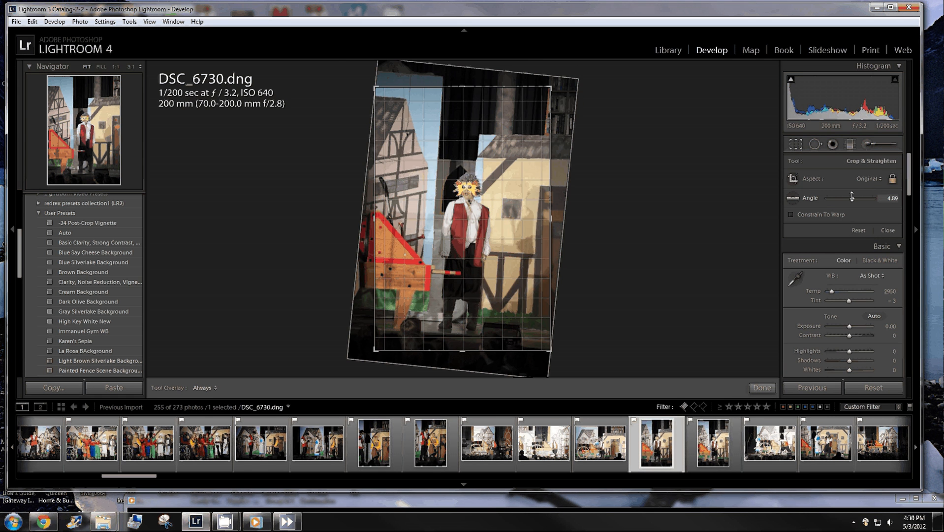
pyautogui.doubleClick(810, 197)
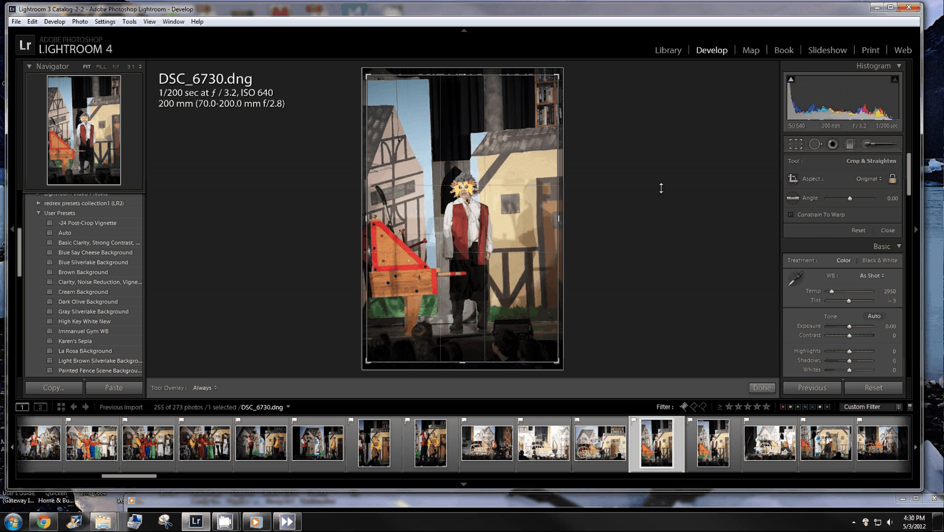
pyautogui.moveTo(435, 75); pyautogui.dragTo(489, 162)
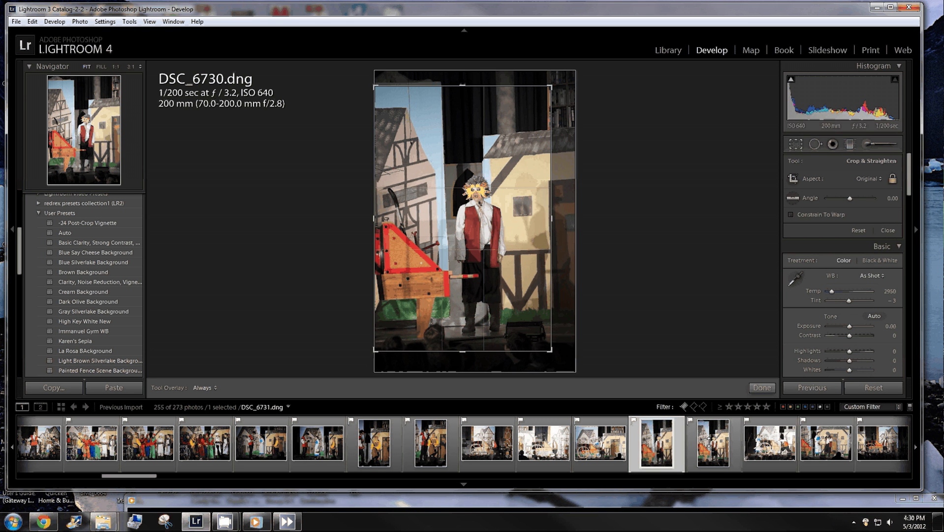
# Crop DSC_6731 and DSC_6732 slightly tighter at the original aspect ratio, trimming part of the audience below the stage.
pyautogui.click(709, 442)
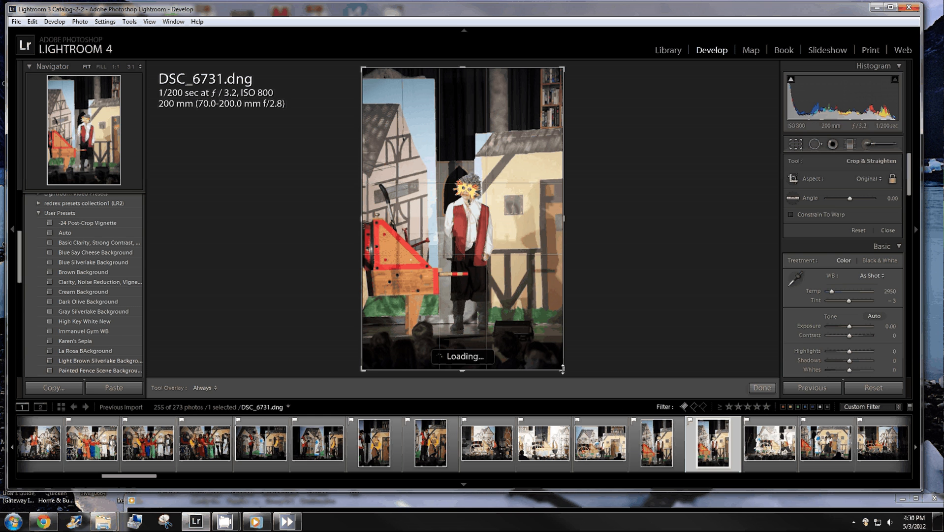
pyautogui.moveTo(562, 370); pyautogui.dragTo(551, 359)
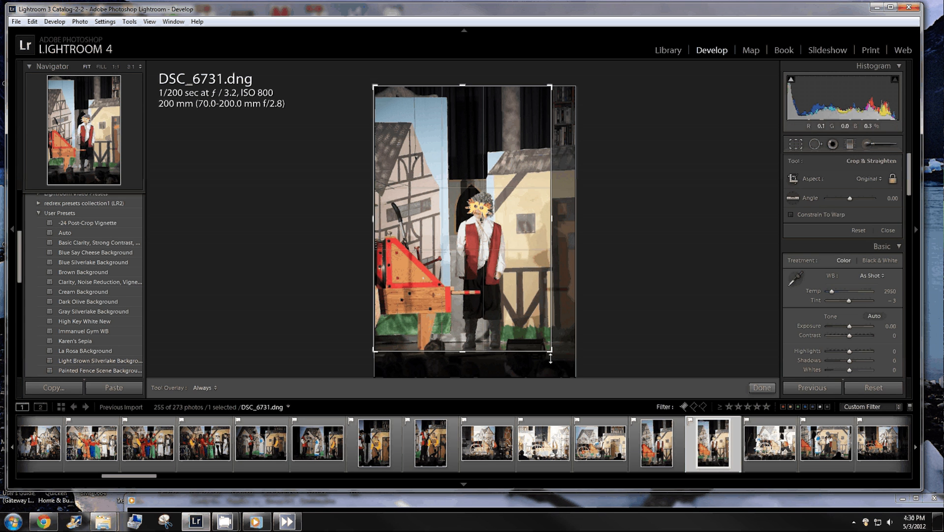
pyautogui.press('Right')
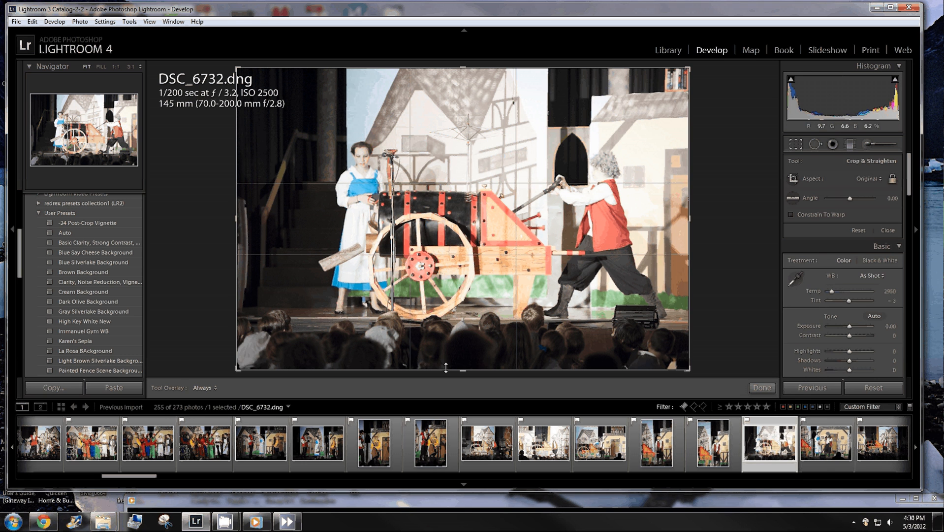
pyautogui.moveTo(238, 369); pyautogui.dragTo(255, 361)
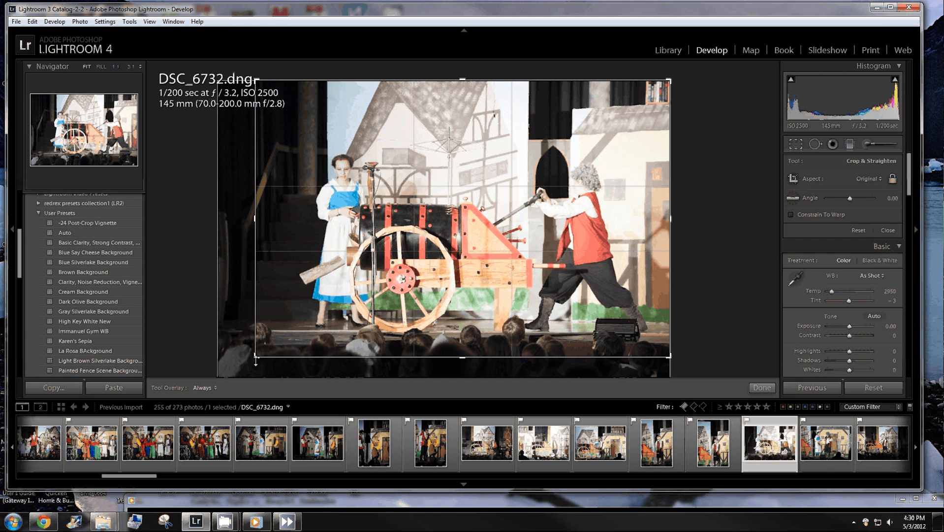
# Leave DSC_6735 uncropped, straighten DSC_6736 by 2.48 and crop it around the cart and backdrop, applying the crop.
pyautogui.press('Right')
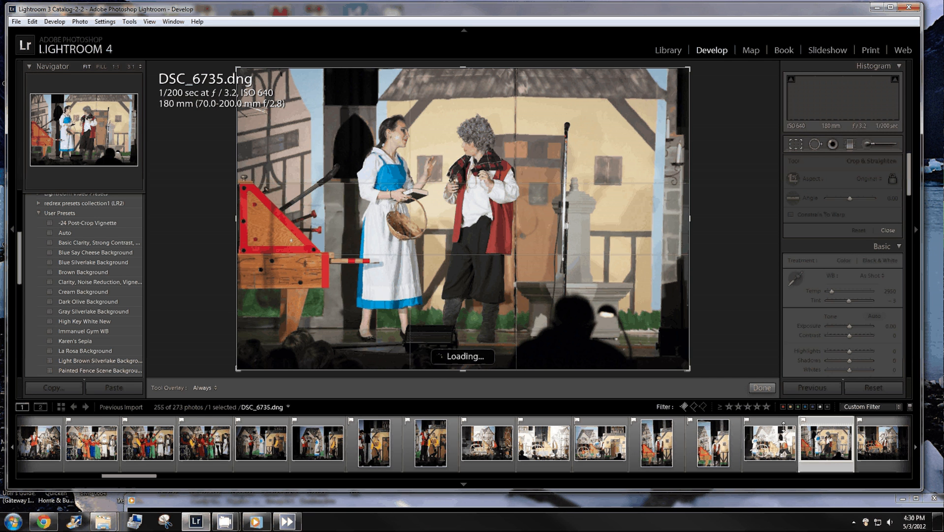
pyautogui.click(877, 461)
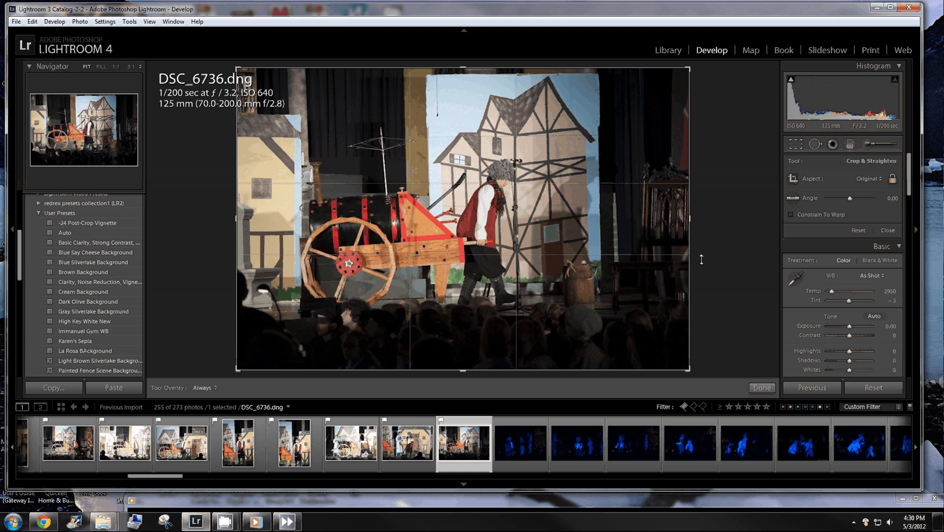
pyautogui.moveTo(702, 259); pyautogui.dragTo(703, 271)
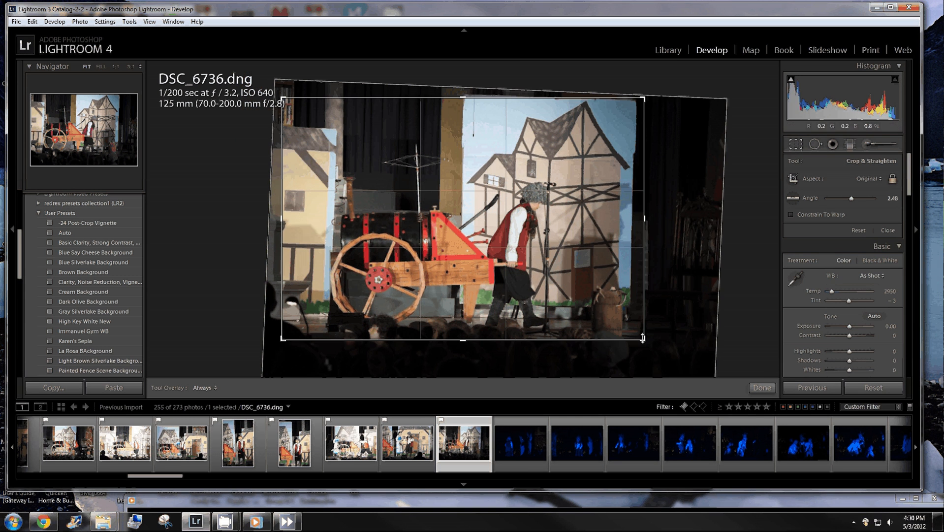
pyautogui.click(762, 388)
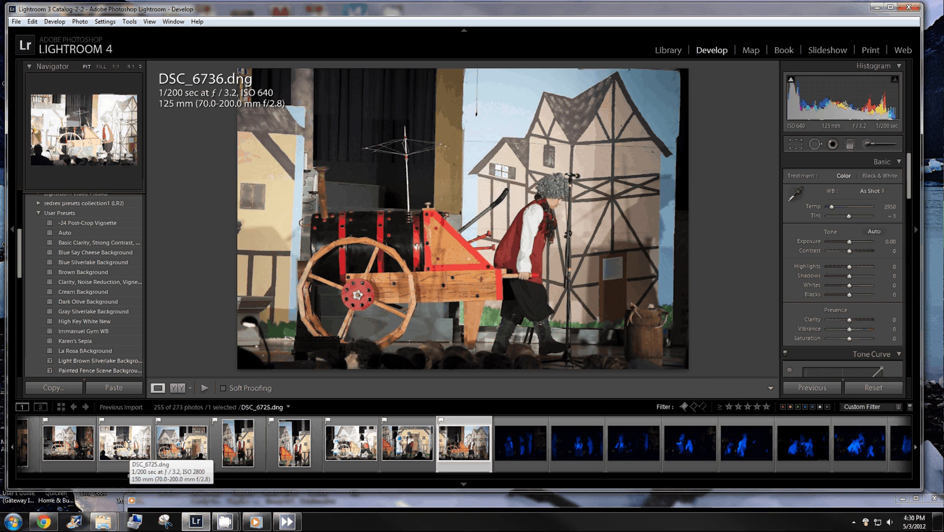
# Darken the overexposed DSC_6725 by setting its exposure to −1.55 and its highlights to −26.
pyautogui.click(129, 445)
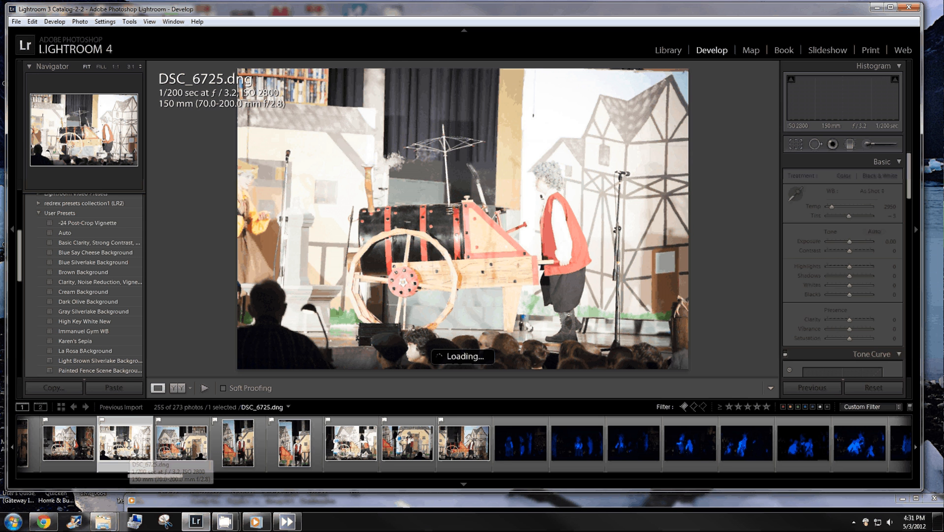
pyautogui.moveTo(854, 240); pyautogui.dragTo(849, 241)
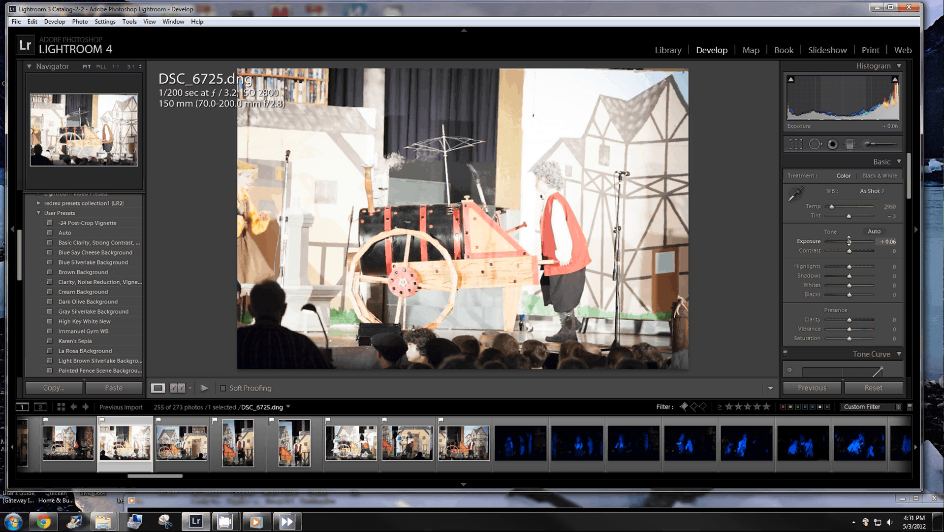
pyautogui.moveTo(850, 240); pyautogui.dragTo(810, 242)
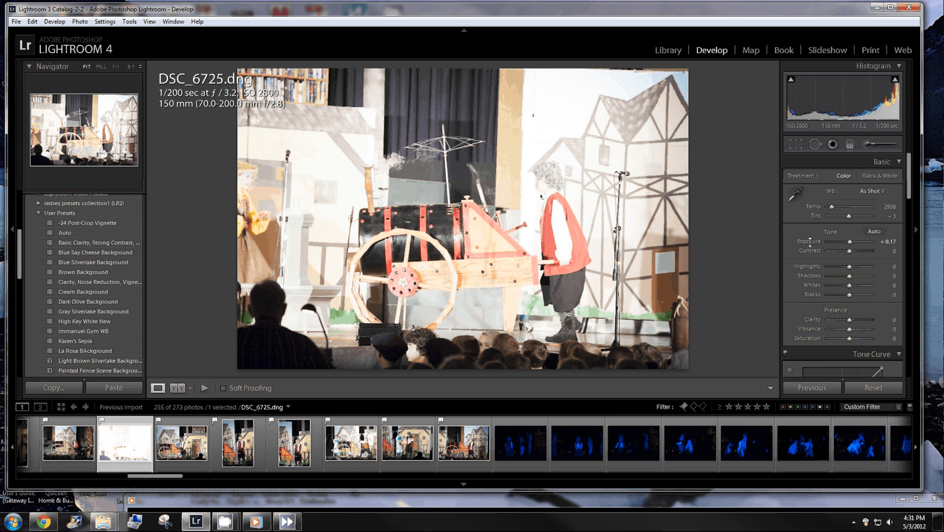
pyautogui.doubleClick(849, 242)
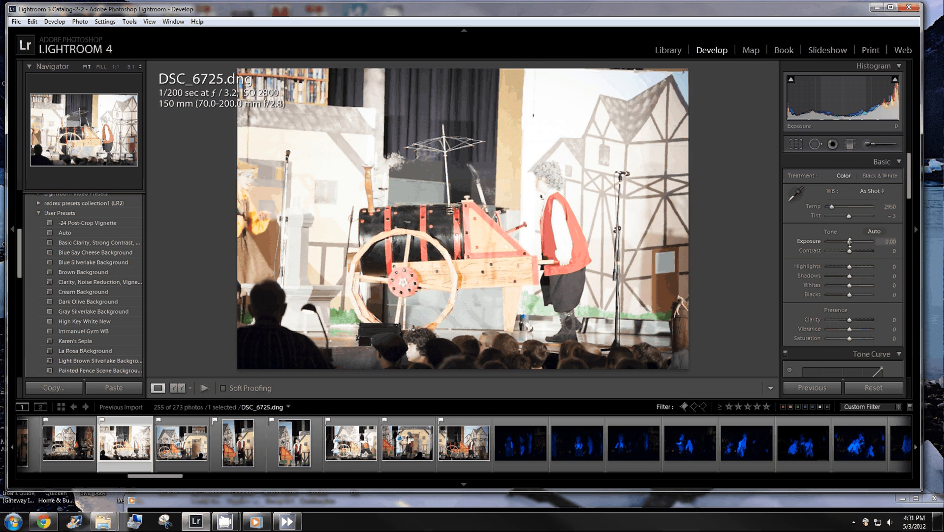
pyautogui.moveTo(849, 241); pyautogui.dragTo(842, 241)
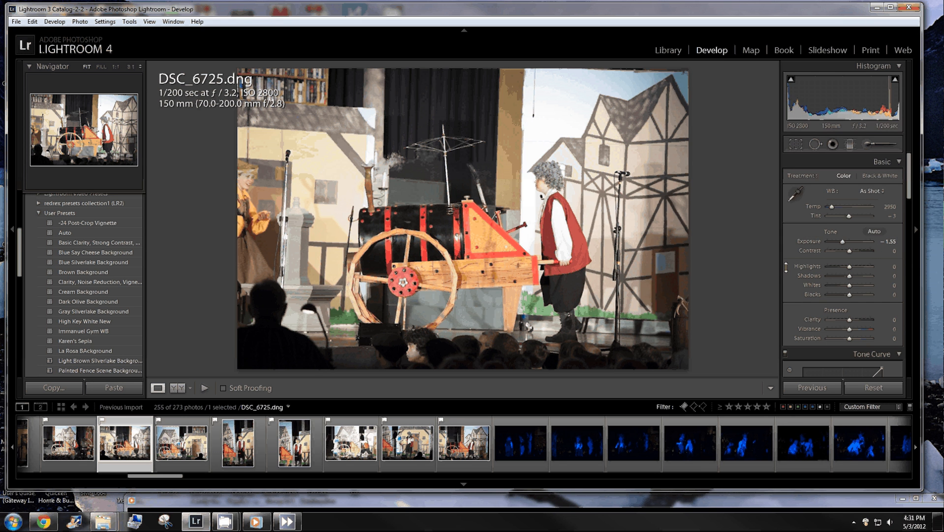
pyautogui.moveTo(848, 266); pyautogui.dragTo(843, 266)
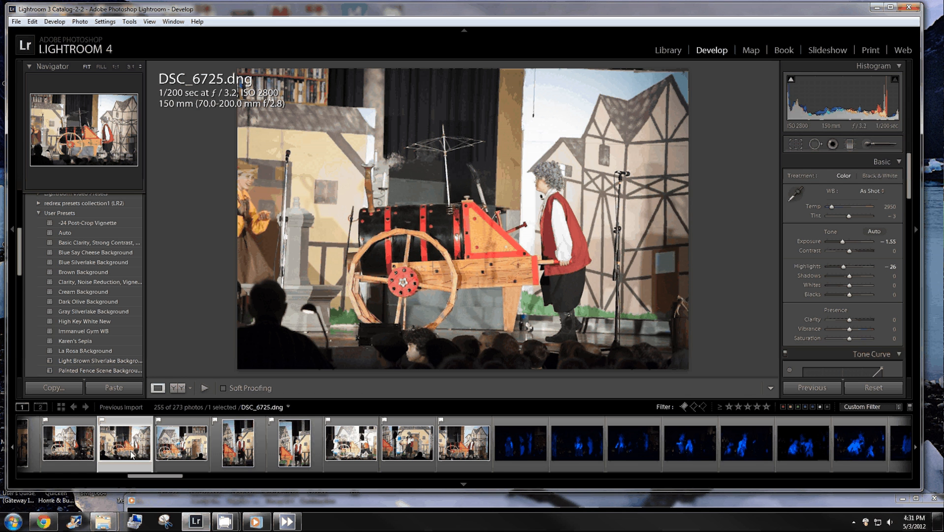
# Set DSC_6732's exposure to −0.75, highlights to −40 and blacks to −1, with whites reset to 0.
pyautogui.click(358, 466)
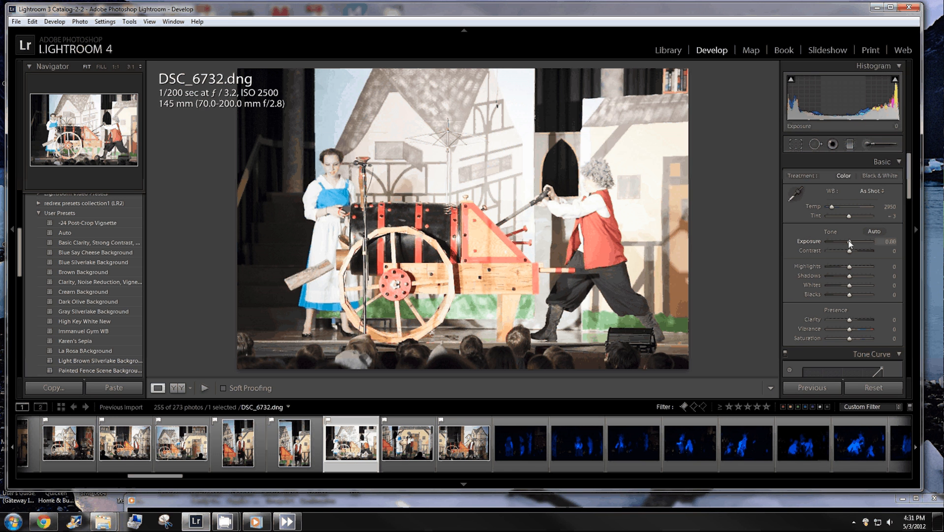
pyautogui.moveTo(850, 242); pyautogui.dragTo(848, 290)
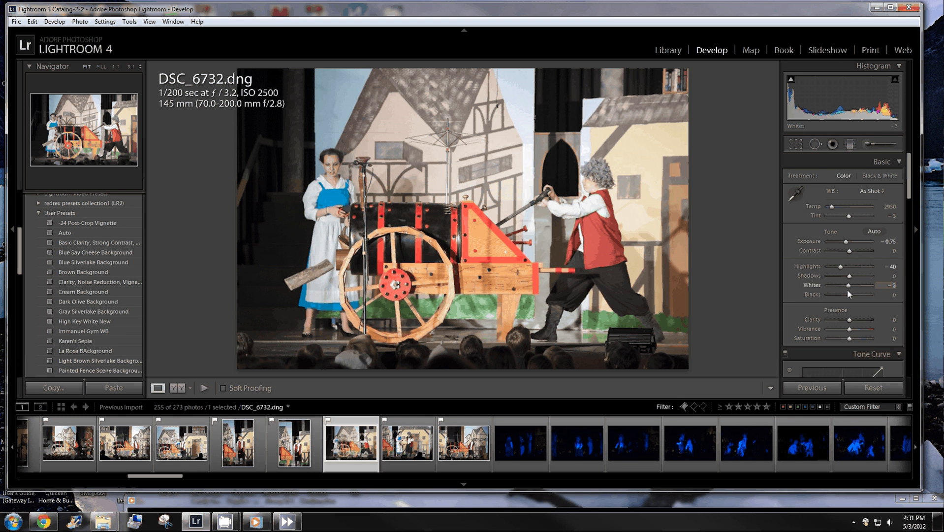
pyautogui.doubleClick(848, 289)
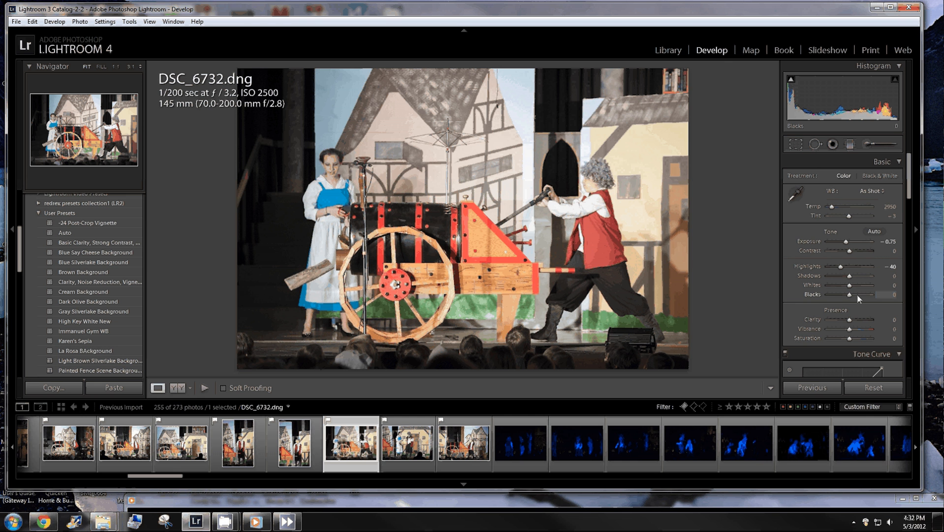
pyautogui.moveTo(858, 296)
pyautogui.mouseDown()
pyautogui.moveTo(837, 297)
pyautogui.moveTo(883, 293)
pyautogui.moveTo(851, 297)
pyautogui.mouseUp()
pyautogui.moveTo(851, 297); pyautogui.dragTo(850, 297)
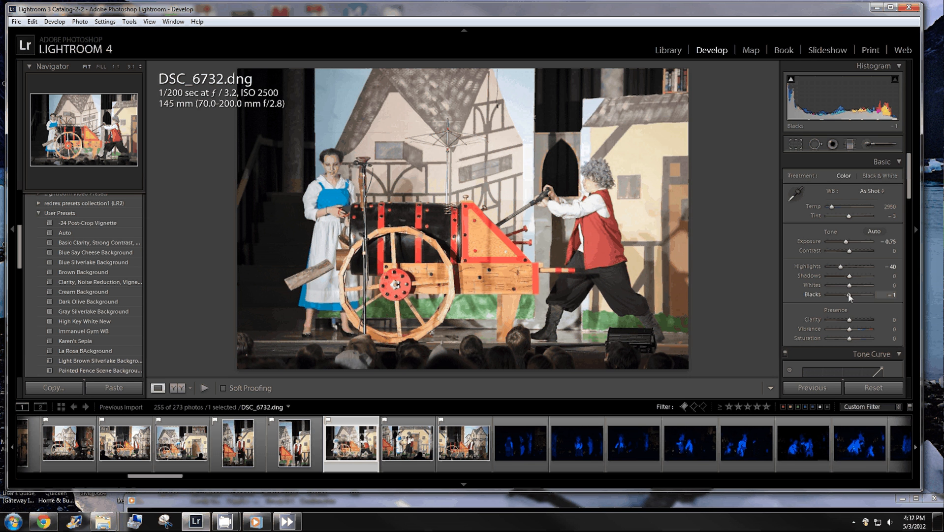